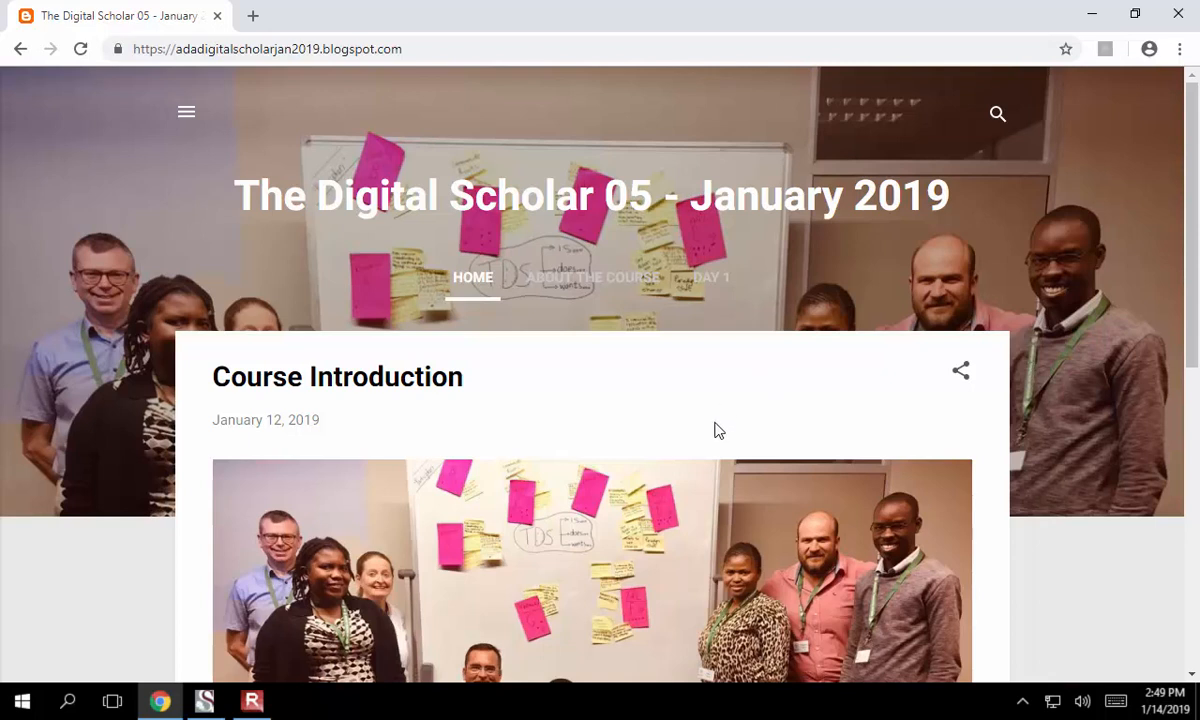
Step: Look through The Digital Scholar 05 blog's Home, About the Course and Day 1 pages, including the Course Introduction post
scroll(644, 457, "down", 2)
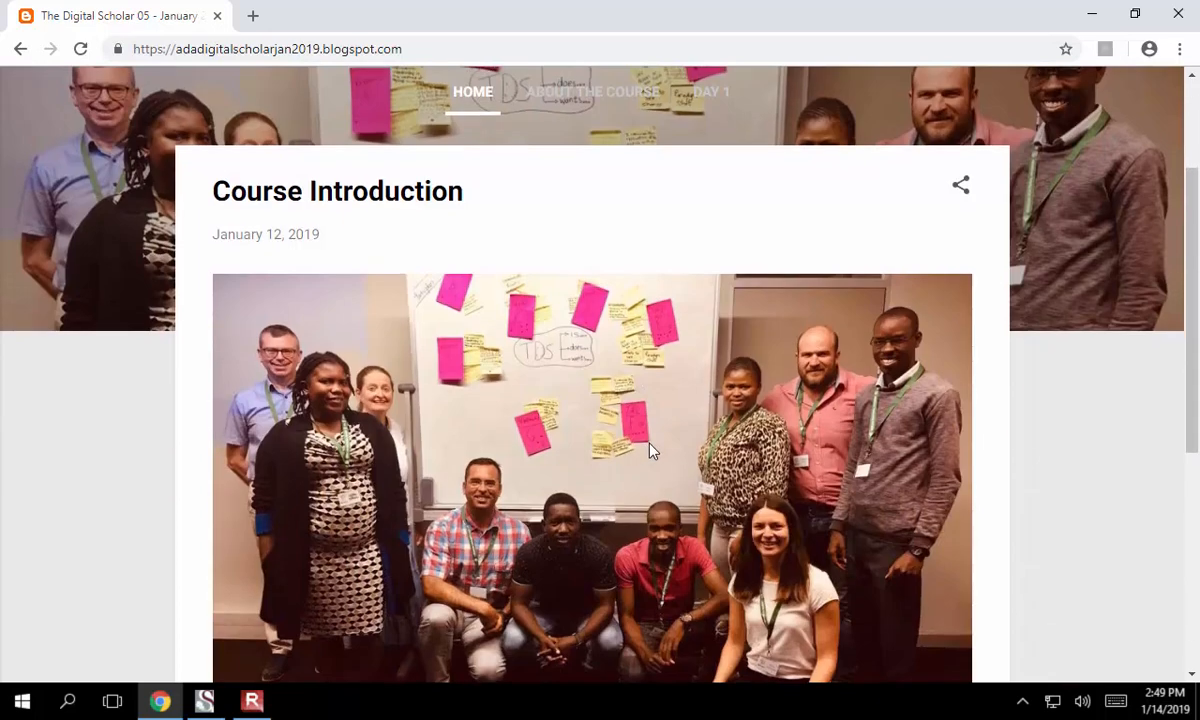
scroll(651, 447, "up", 2)
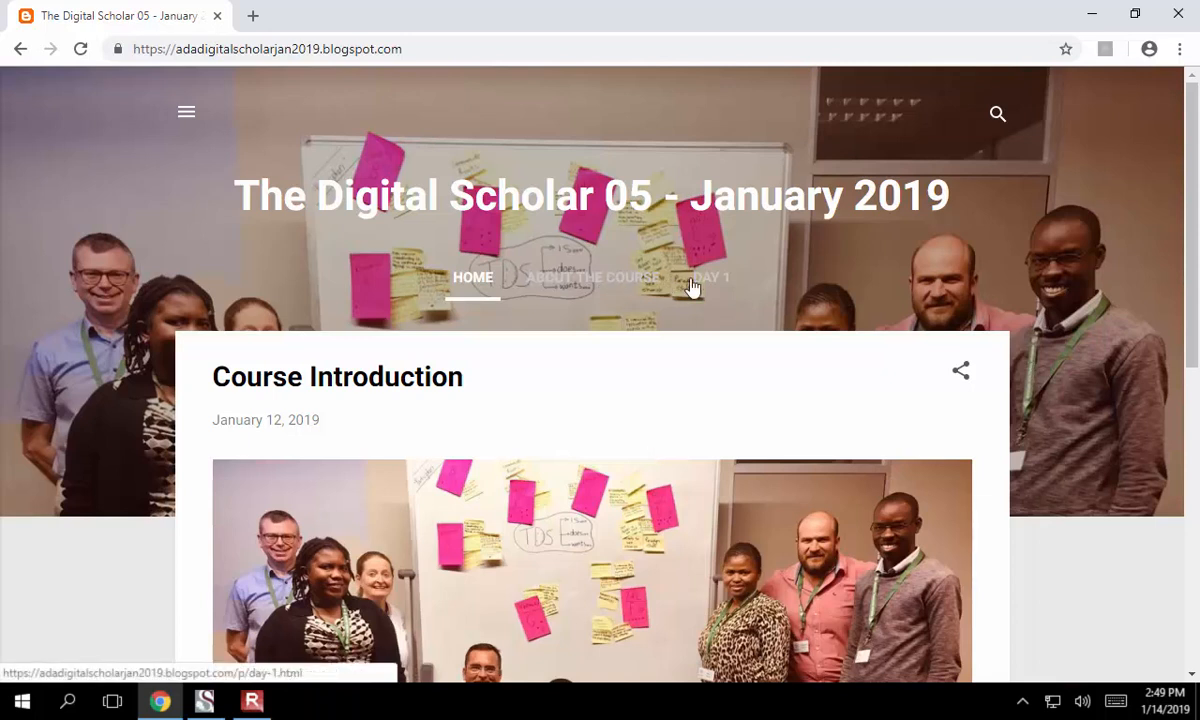
left_click(590, 285)
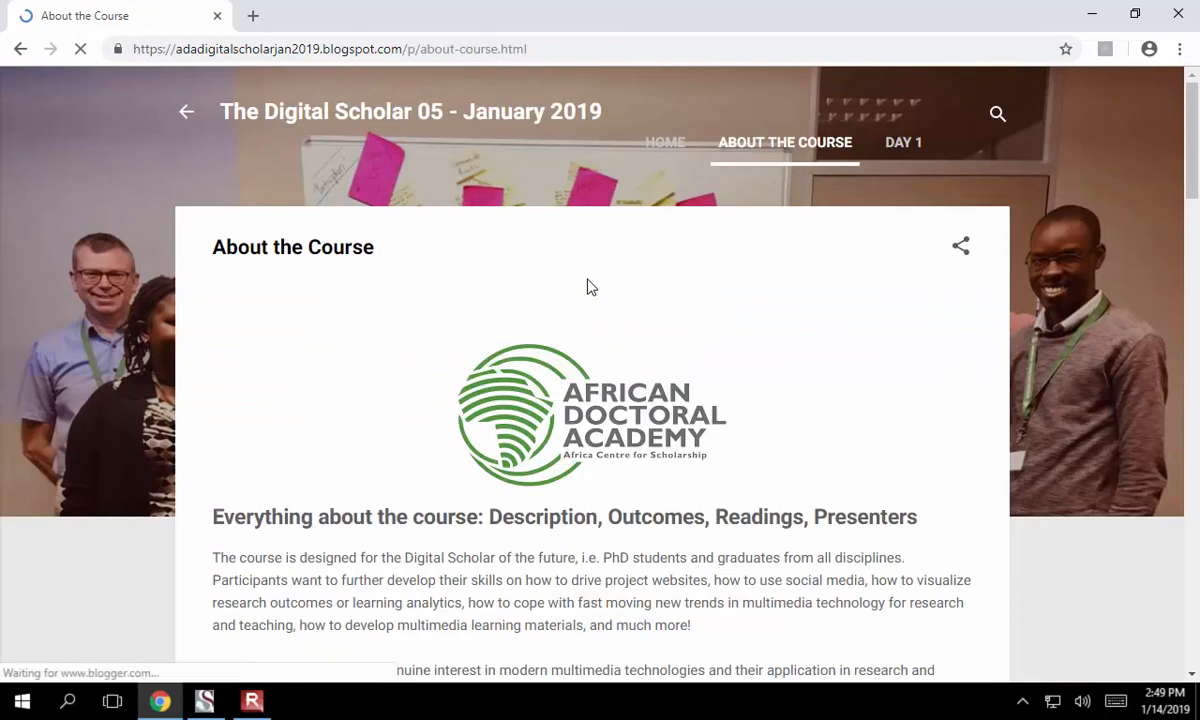
left_click(905, 145)
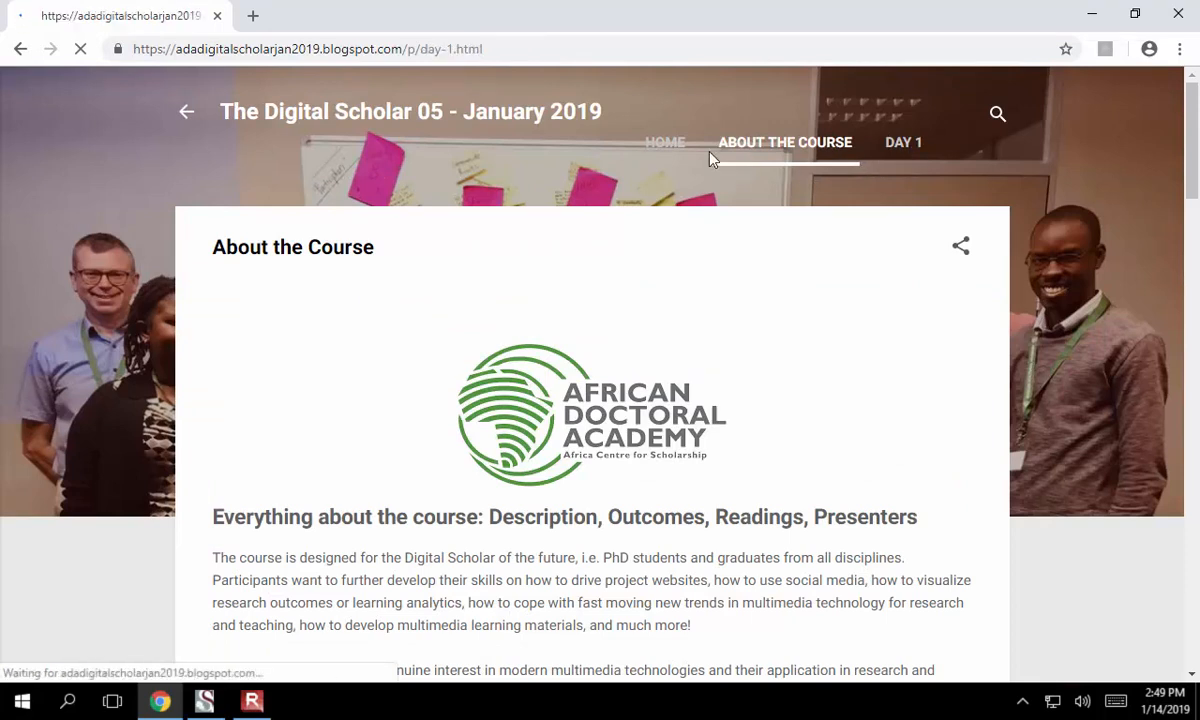
left_click(659, 155)
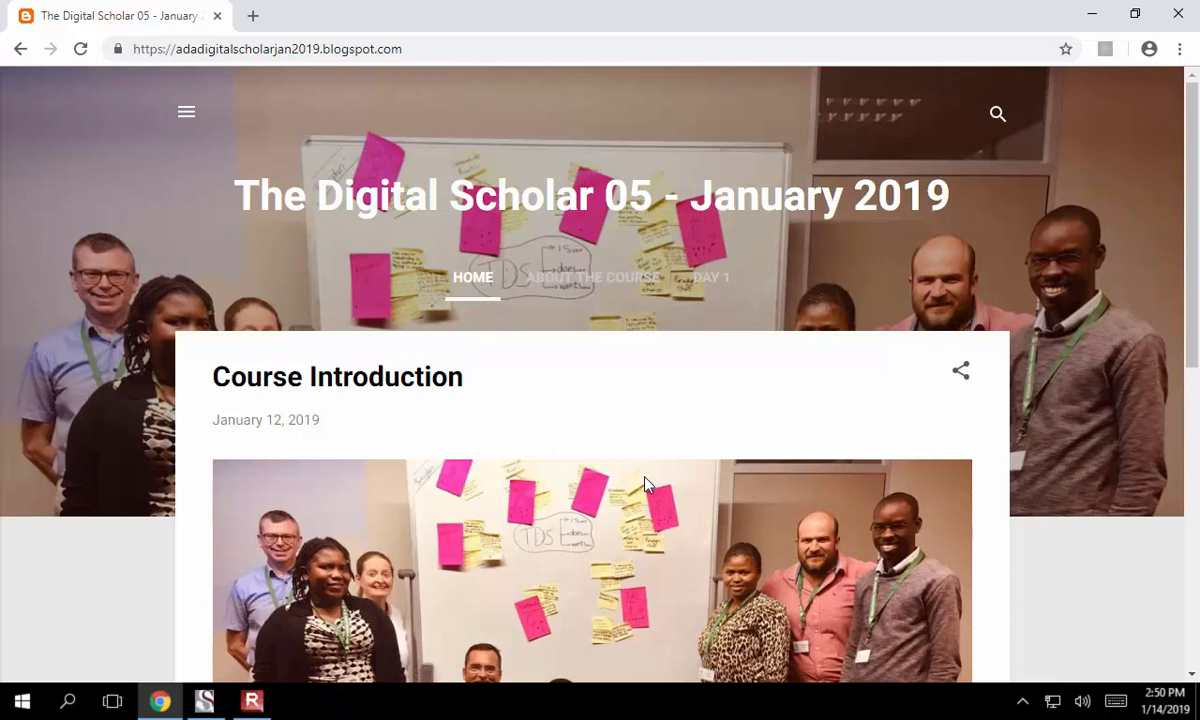
left_click(472, 285)
scroll(1004, 407, "down", 7)
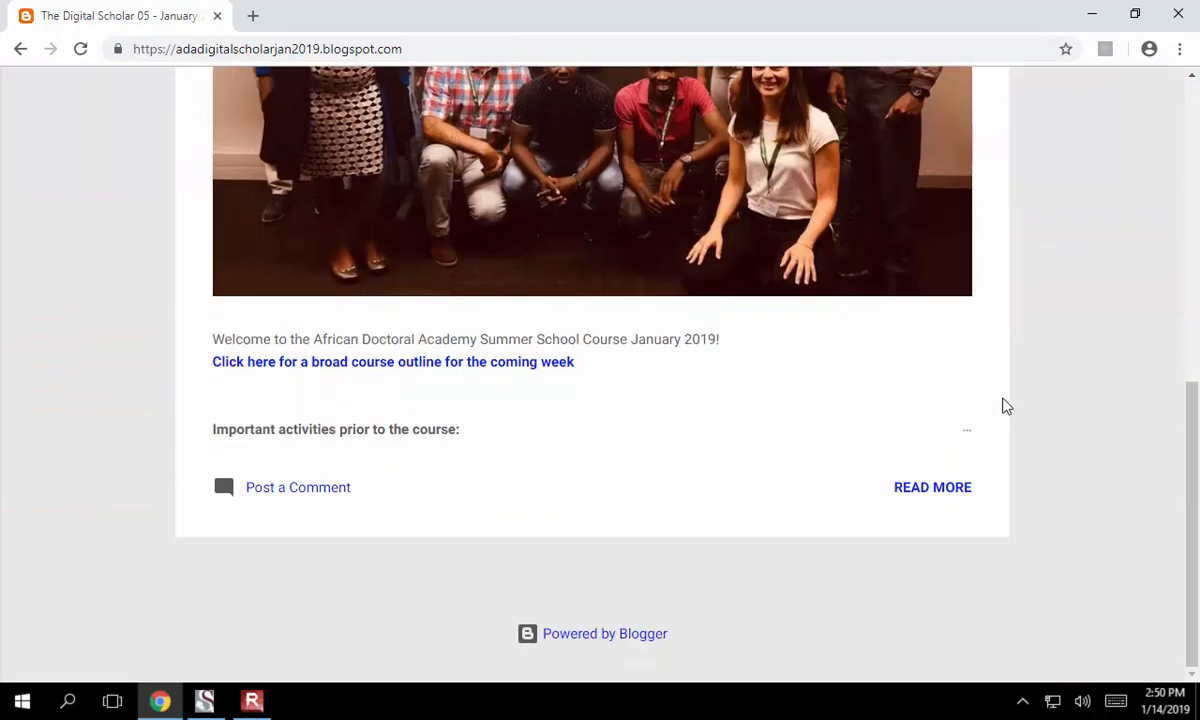
scroll(1006, 406, "up", 4)
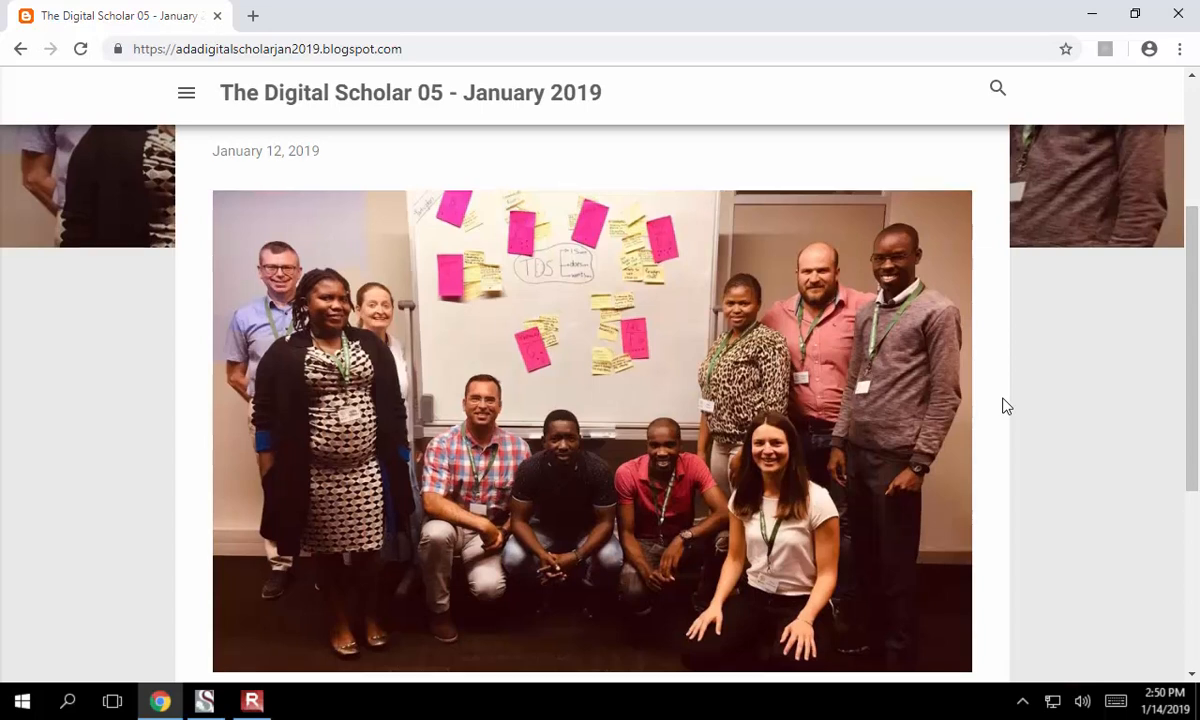
scroll(1006, 405, "up", 3)
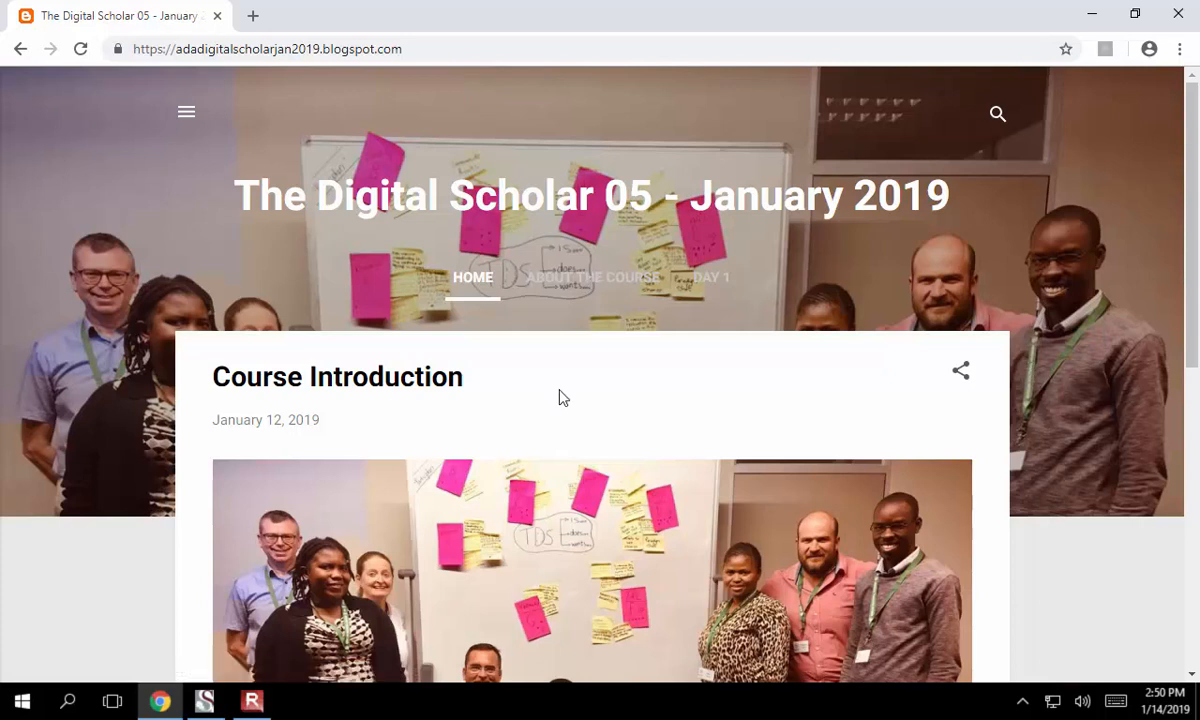
scroll(560, 397, "down", 1)
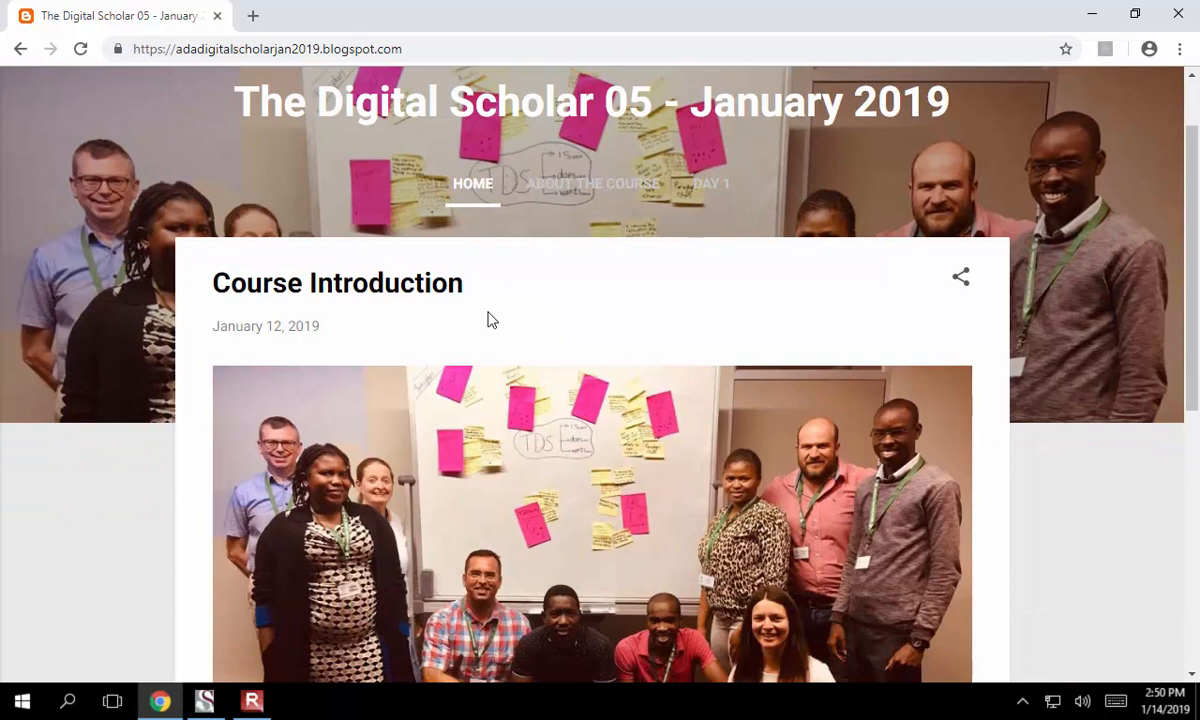
scroll(360, 434, "up", 1)
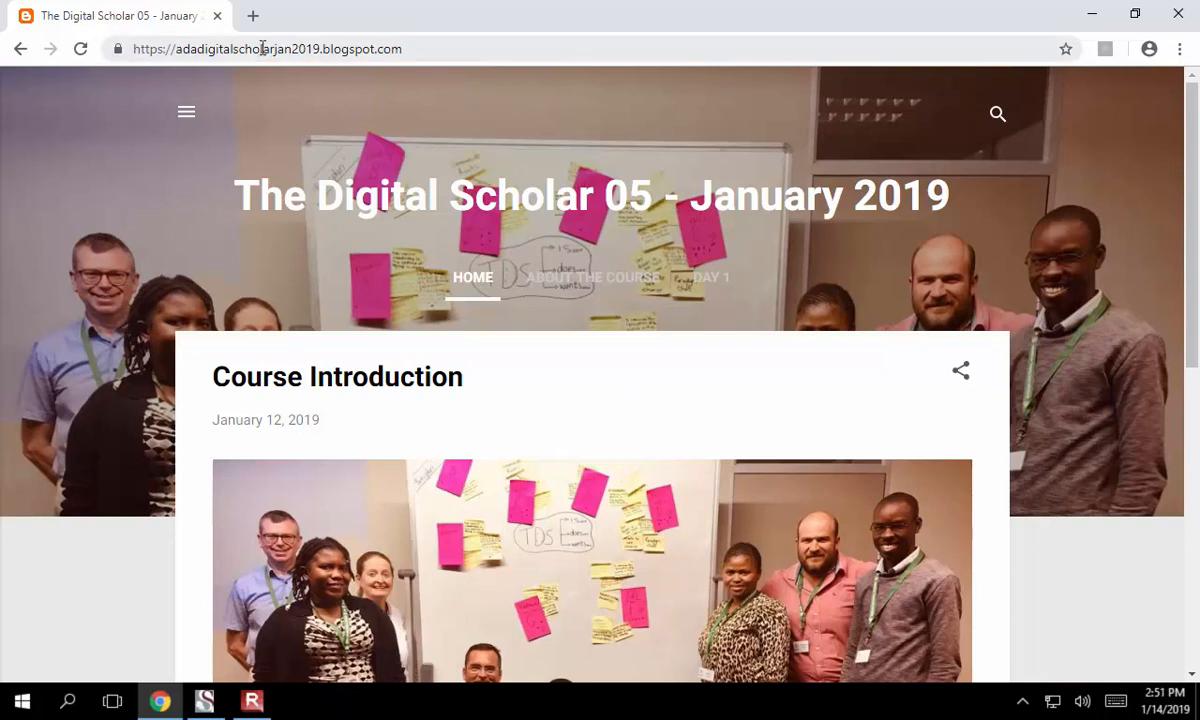
left_click(253, 17)
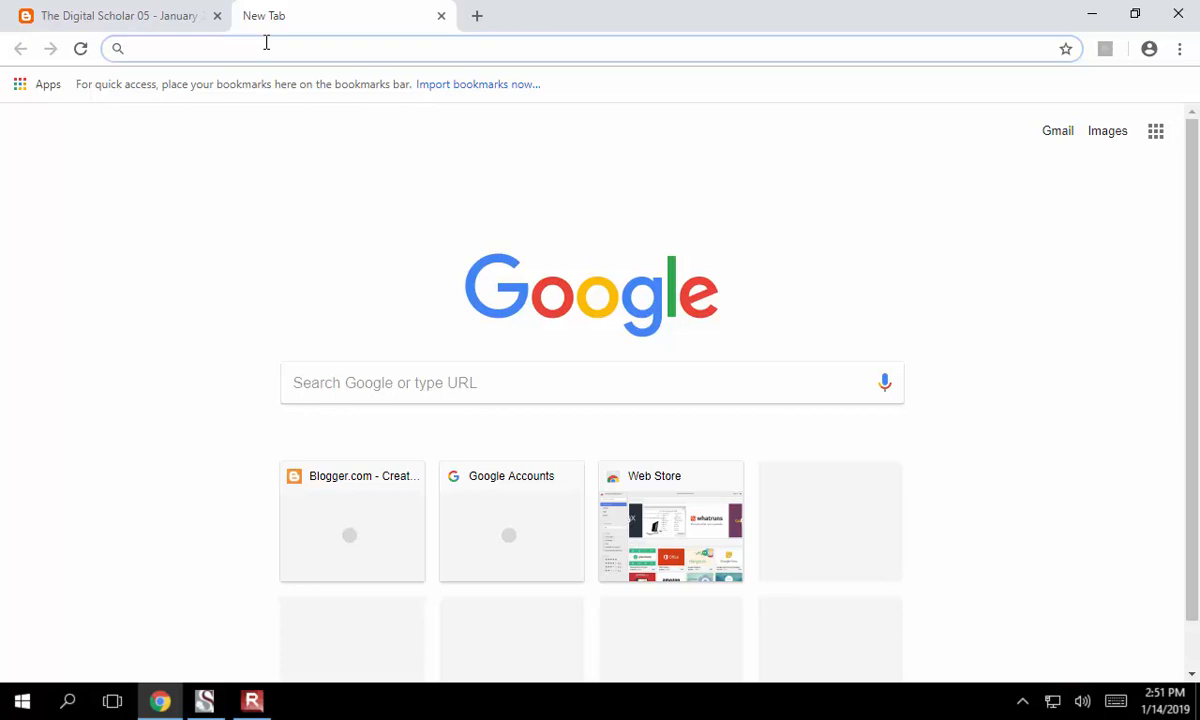
type("www")
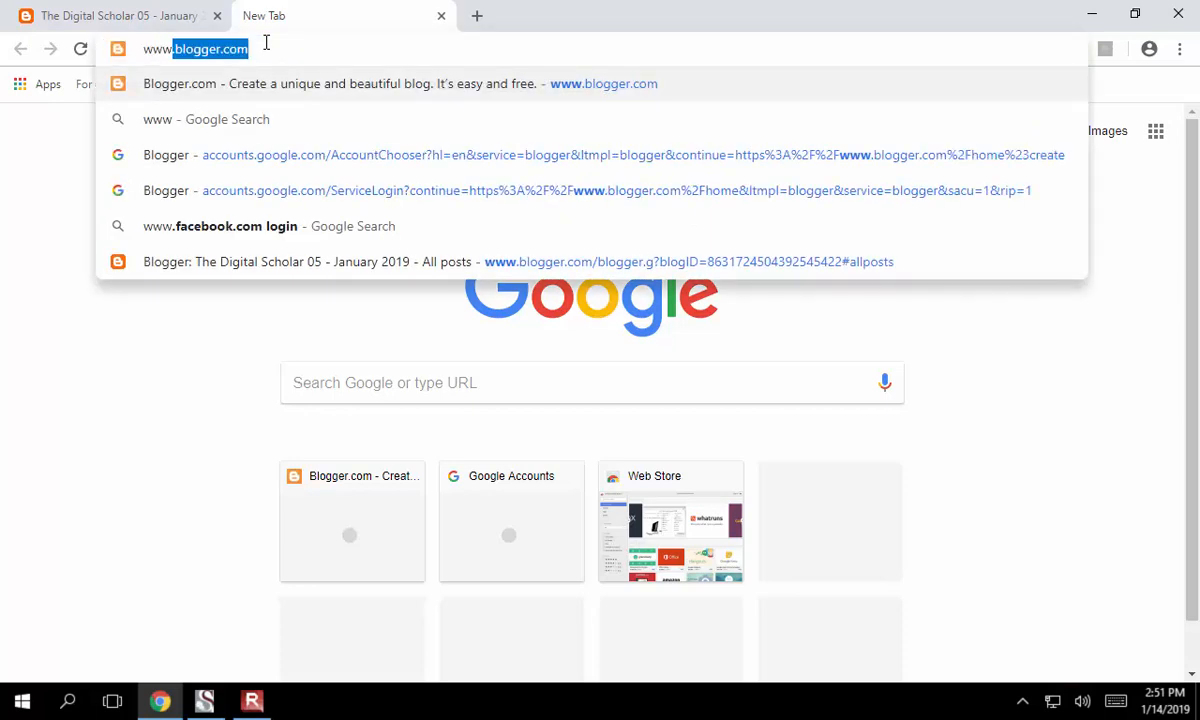
type(".blogger.com")
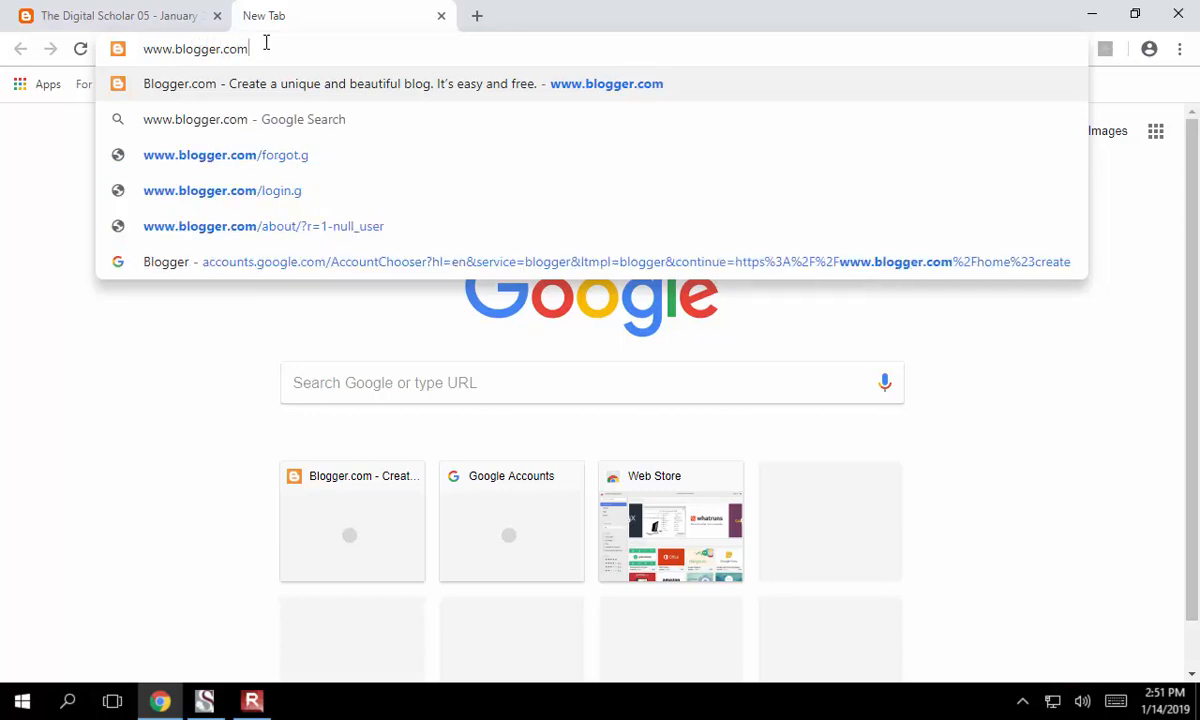
key("Return")
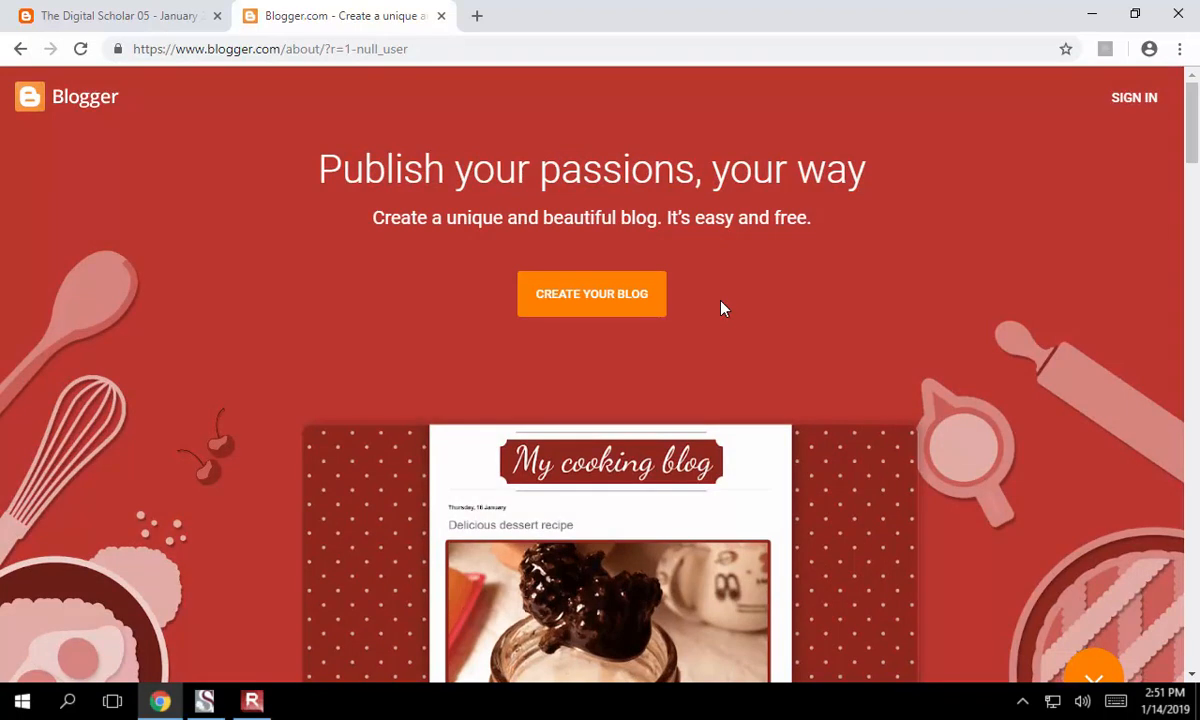
Step: Start creating a blog and sign in with the listed Google account by entering its password
left_click(593, 297)
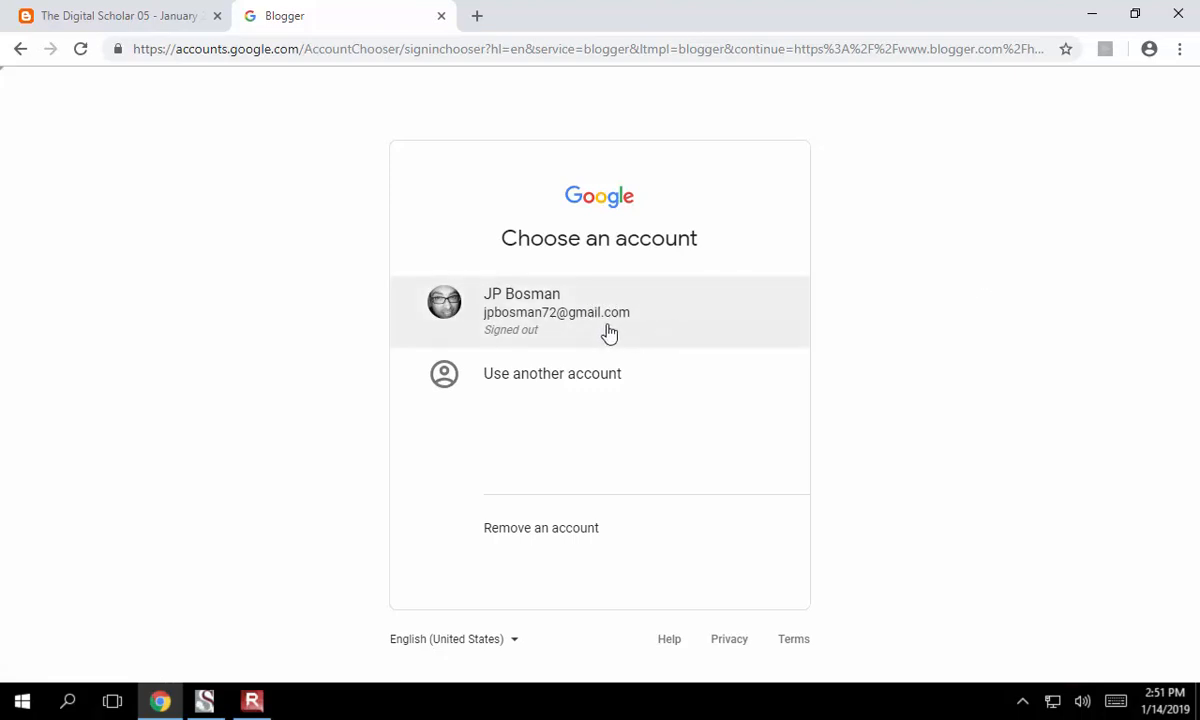
left_click(507, 327)
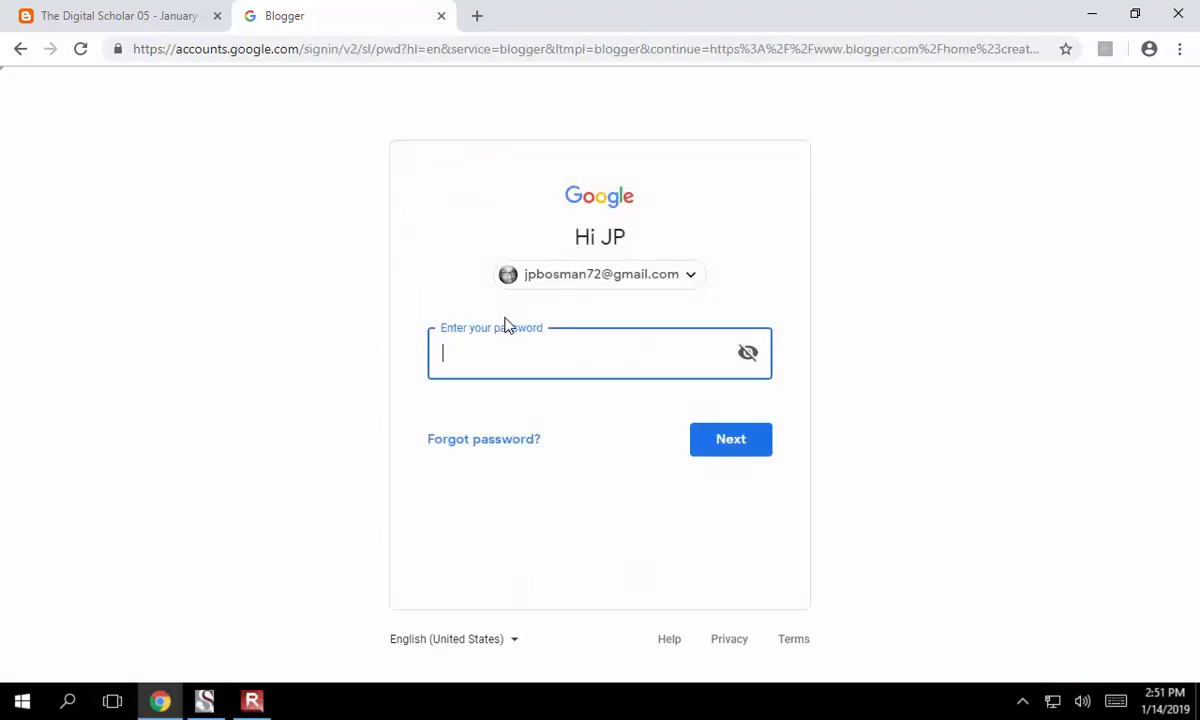
type("•••••••••••")
key("Return")
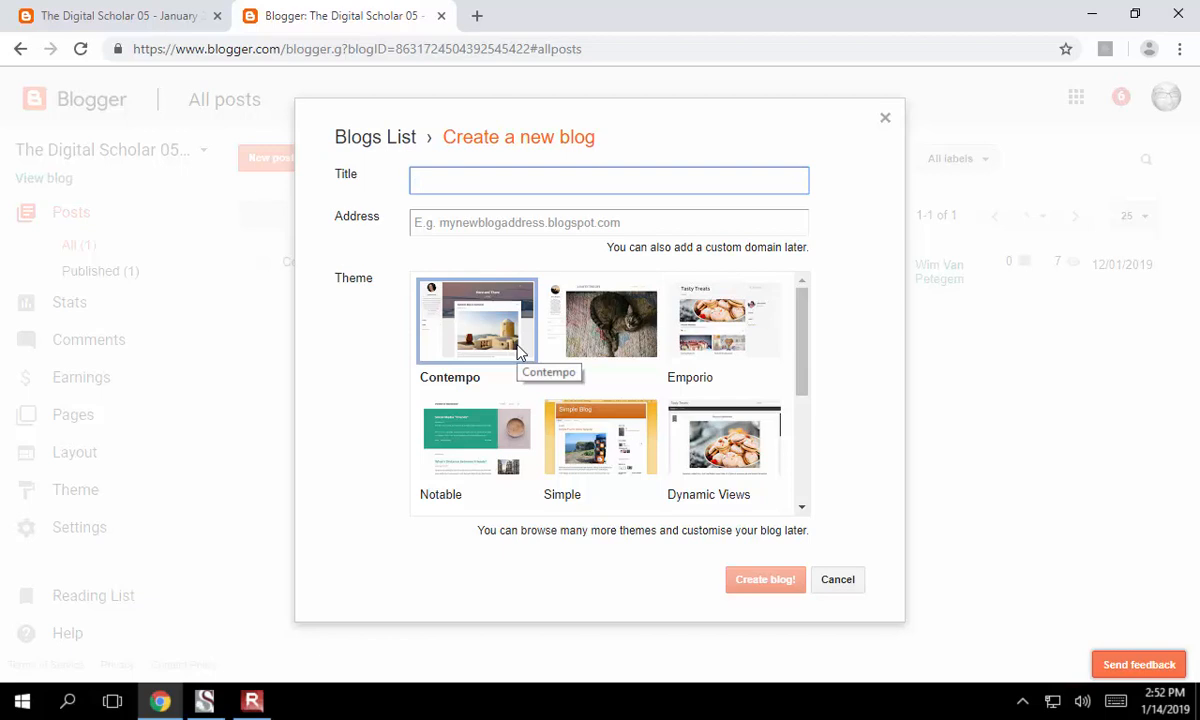
Step: Title the new blog "My innovative funny tiel"
type("My innova")
type("ti")
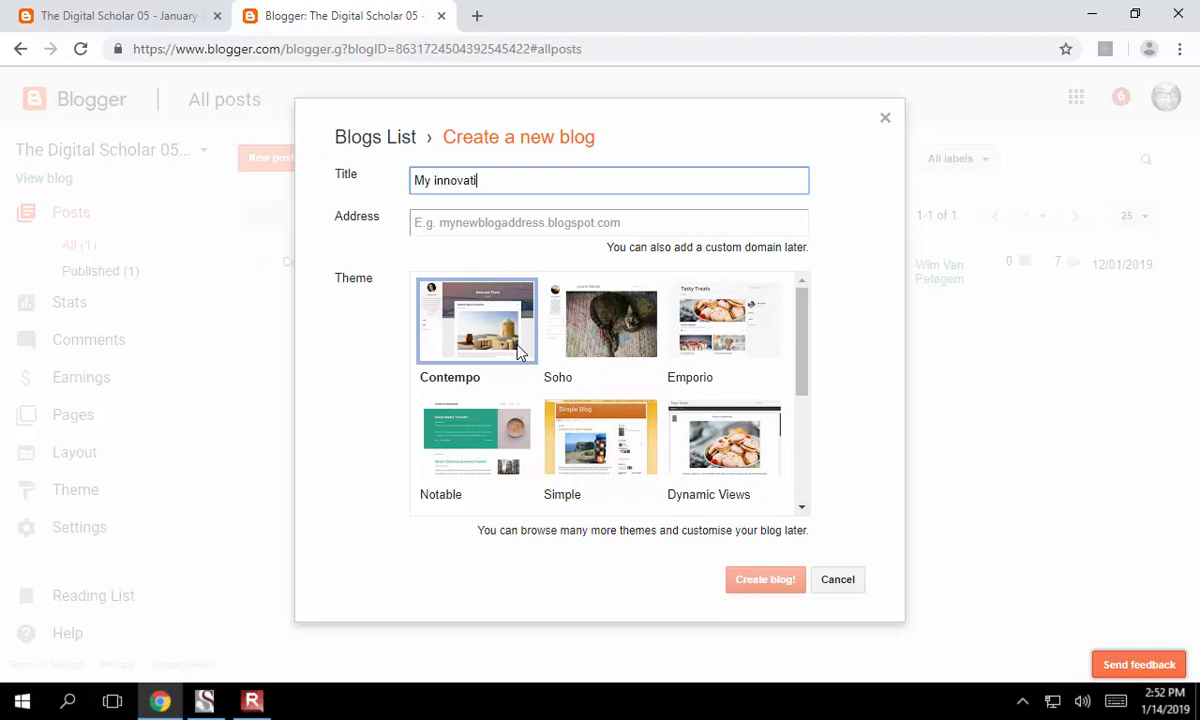
type("ve funny tiel")
Step: Try the blog address ferrari.blogspot.com, and extend it to ferrari2000067.blogspot.com
left_click(567, 232)
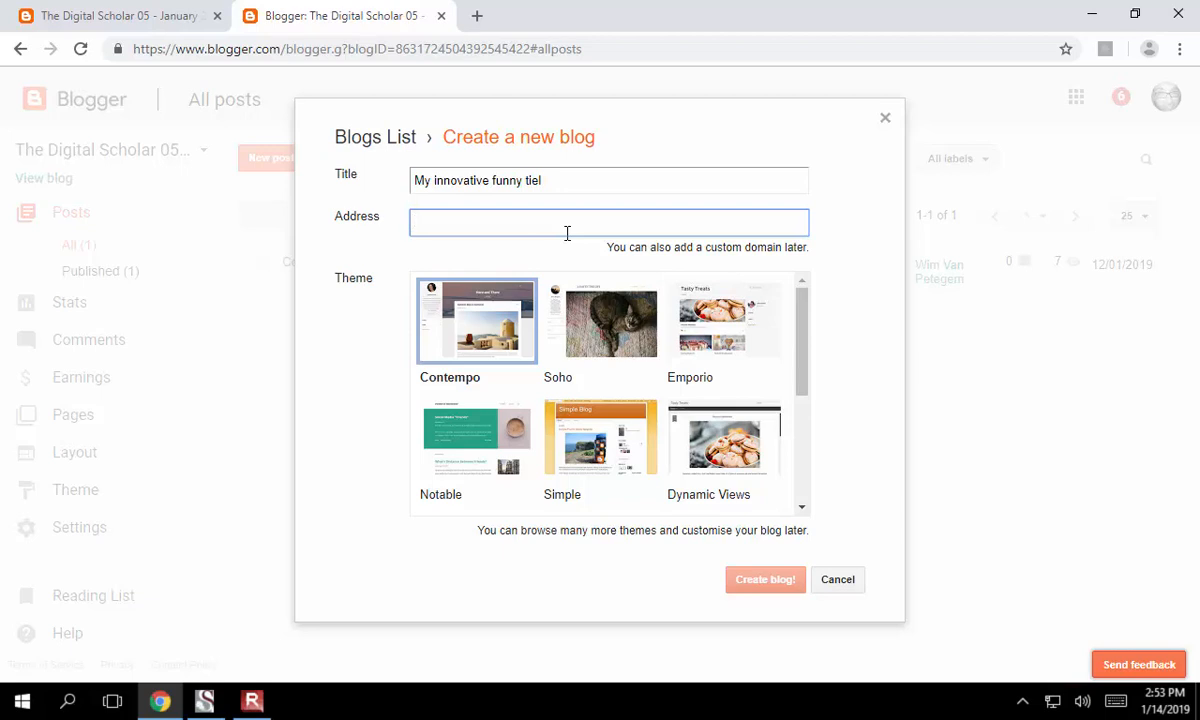
type("ferrari")
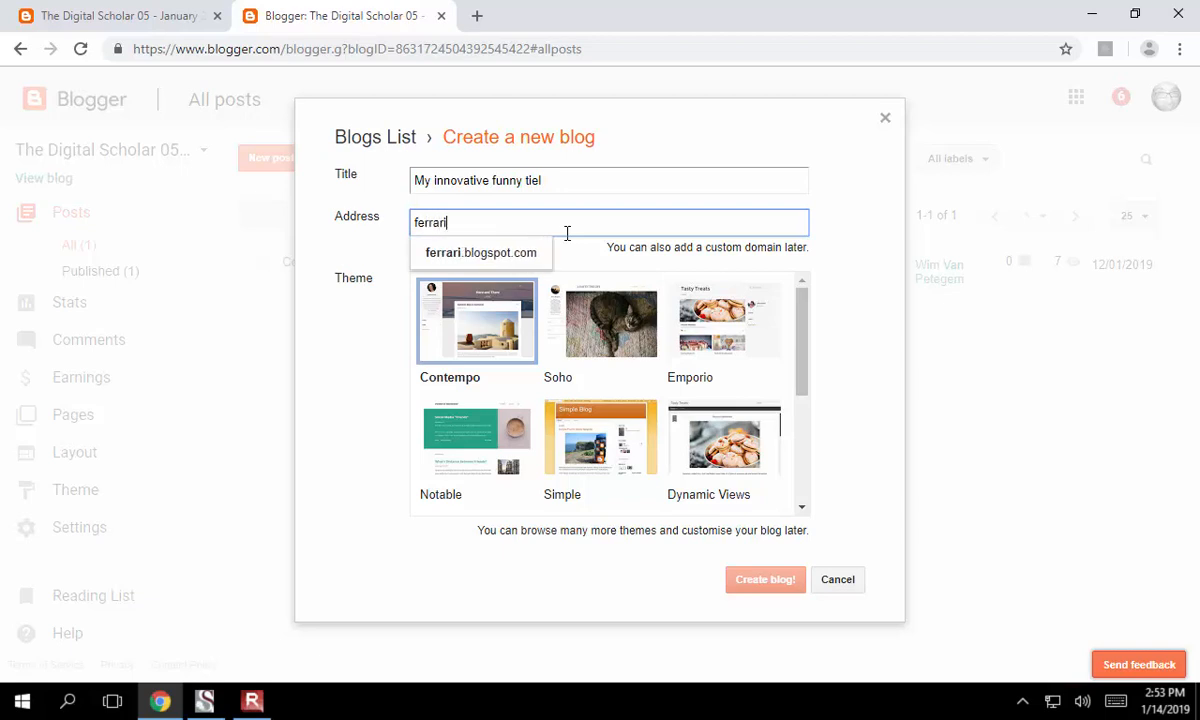
left_click(508, 259)
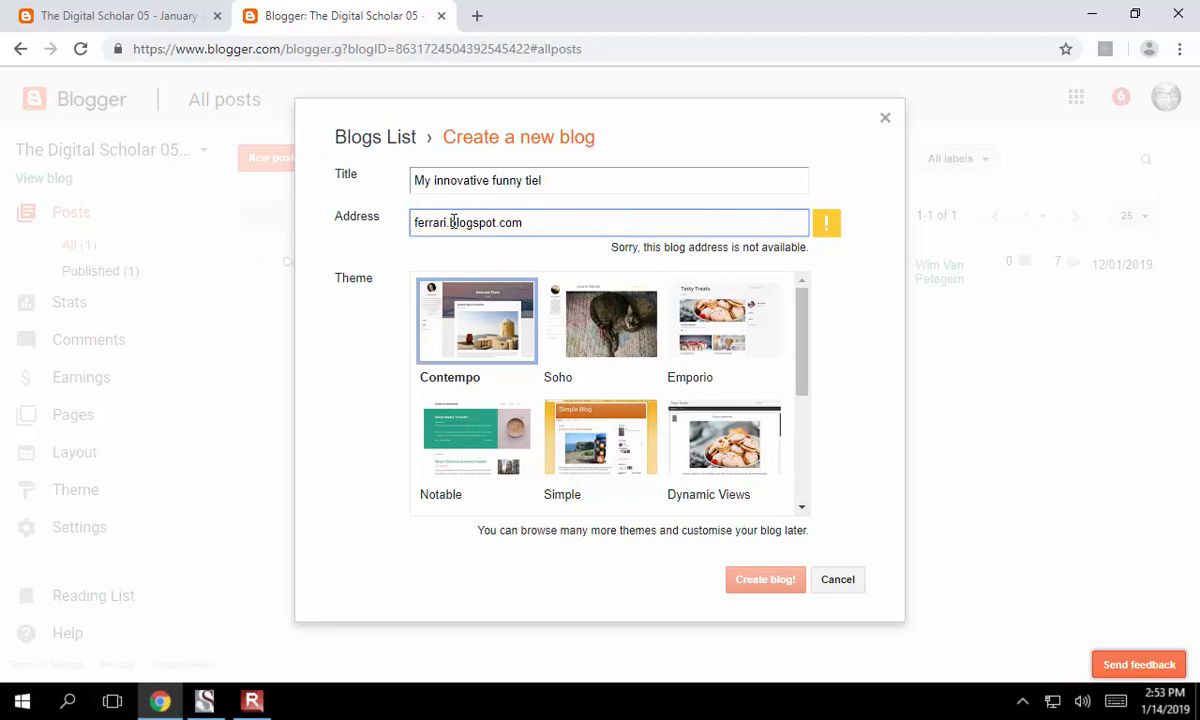
type("2000067")
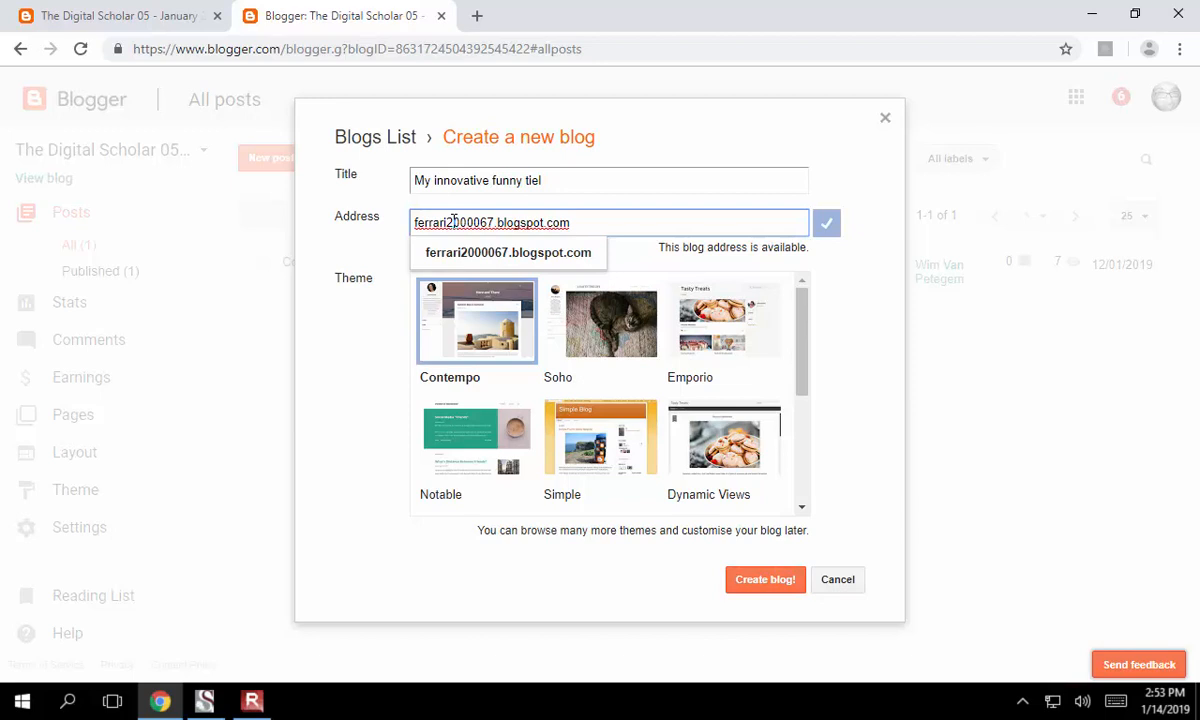
left_click(578, 257)
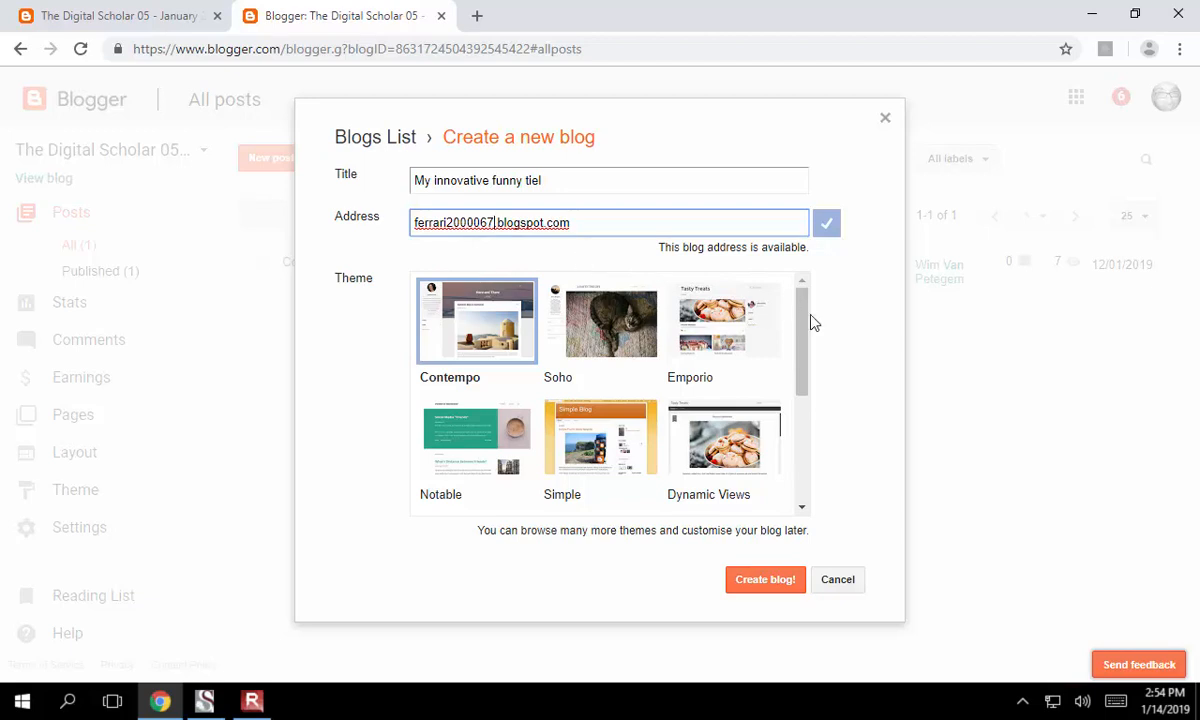
Step: Choose the Simple theme for the new blog and create it
mouse_move(806, 336)
left_mouse_down()
mouse_move(790, 477)
mouse_move(797, 330)
left_mouse_up()
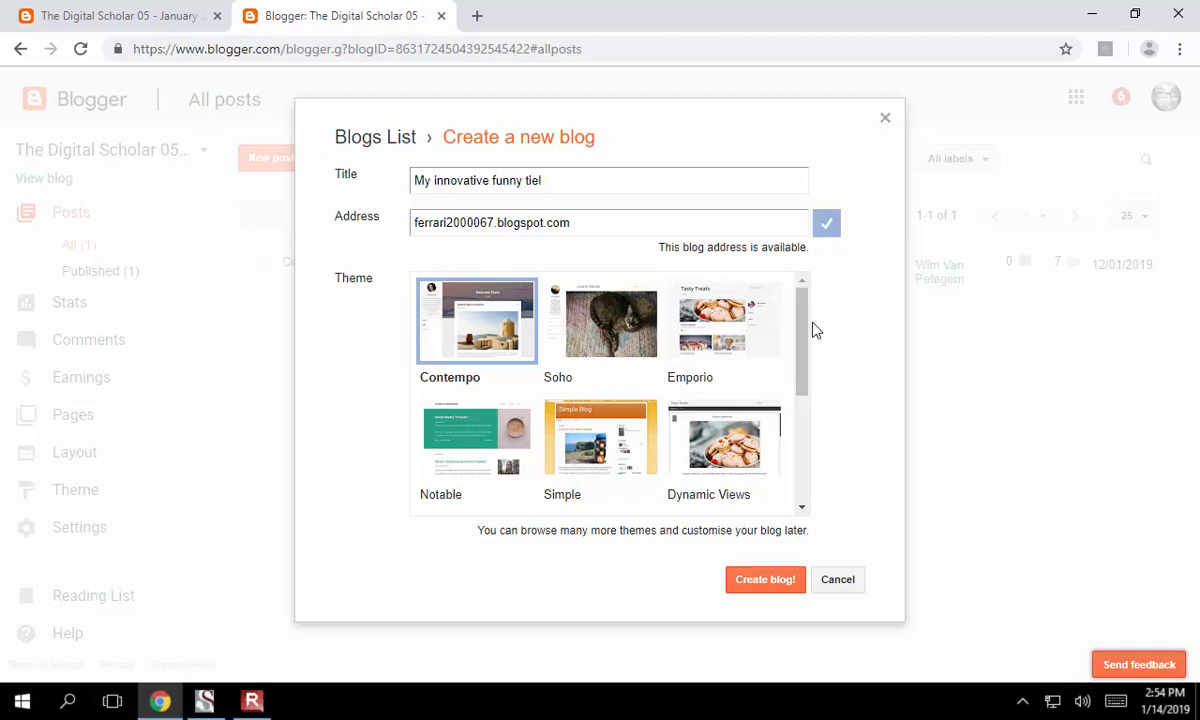
left_click_drag(804, 346, 805, 390)
left_click(606, 362)
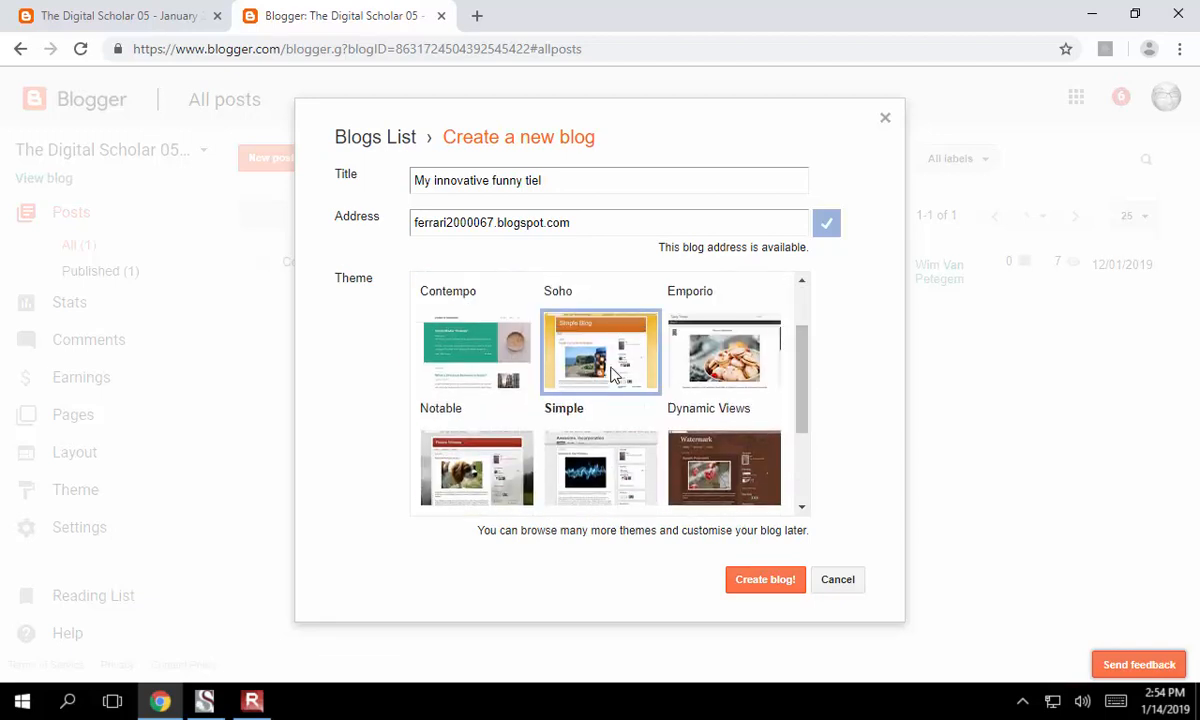
left_click(779, 583)
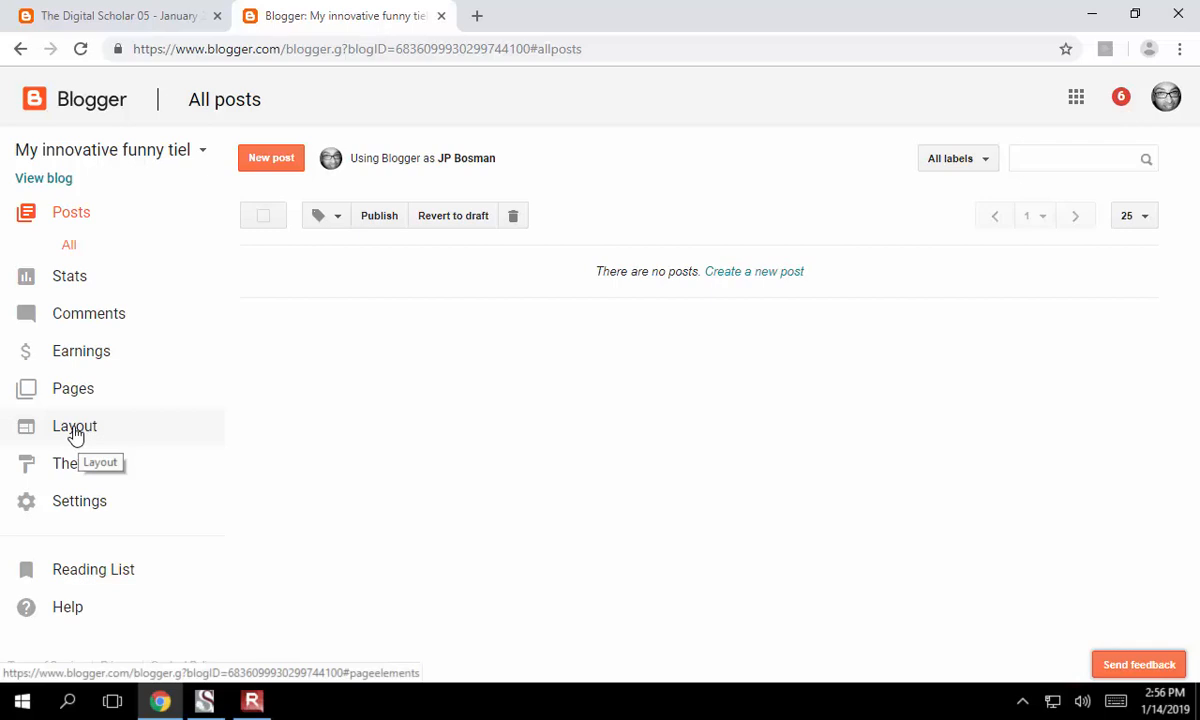
Step: Open the new blog's Layout page and look over its gadget sections
left_click(75, 435)
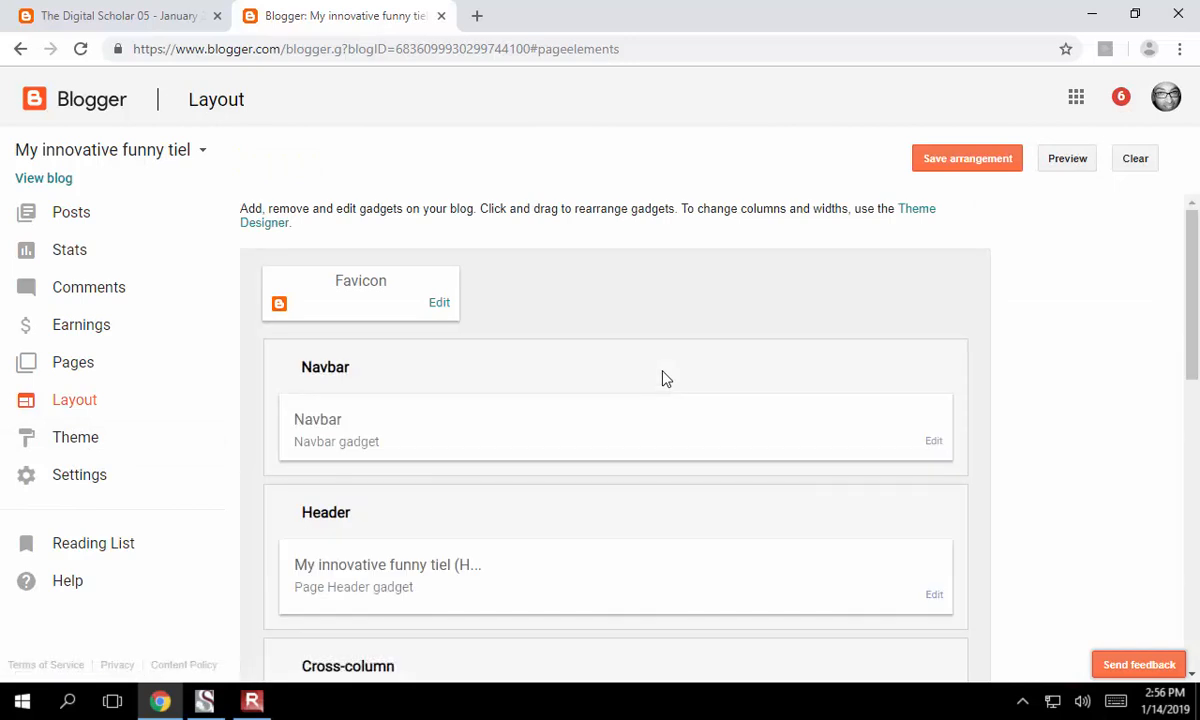
scroll(664, 380, "down", 5)
scroll(669, 379, "up", 5)
scroll(669, 379, "down", 1)
scroll(669, 379, "up", 1)
Step: View the live "My innovative funny tiel" blog in a new browser tab
right_click(45, 184)
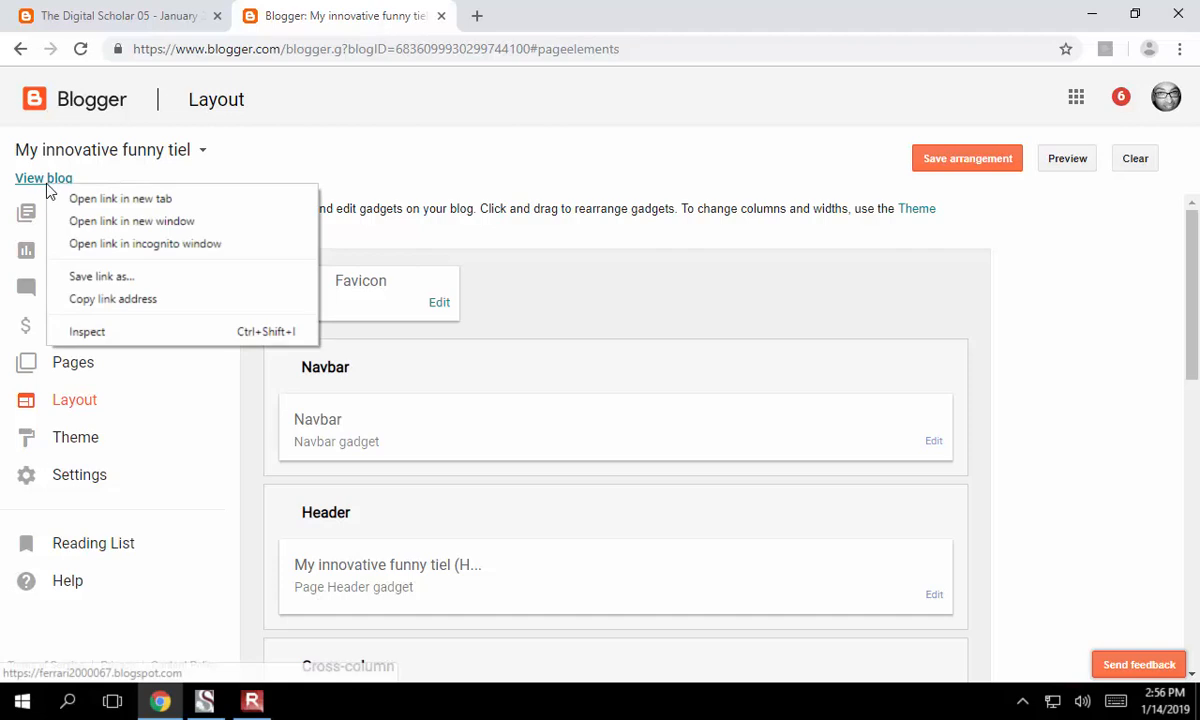
left_click(122, 204)
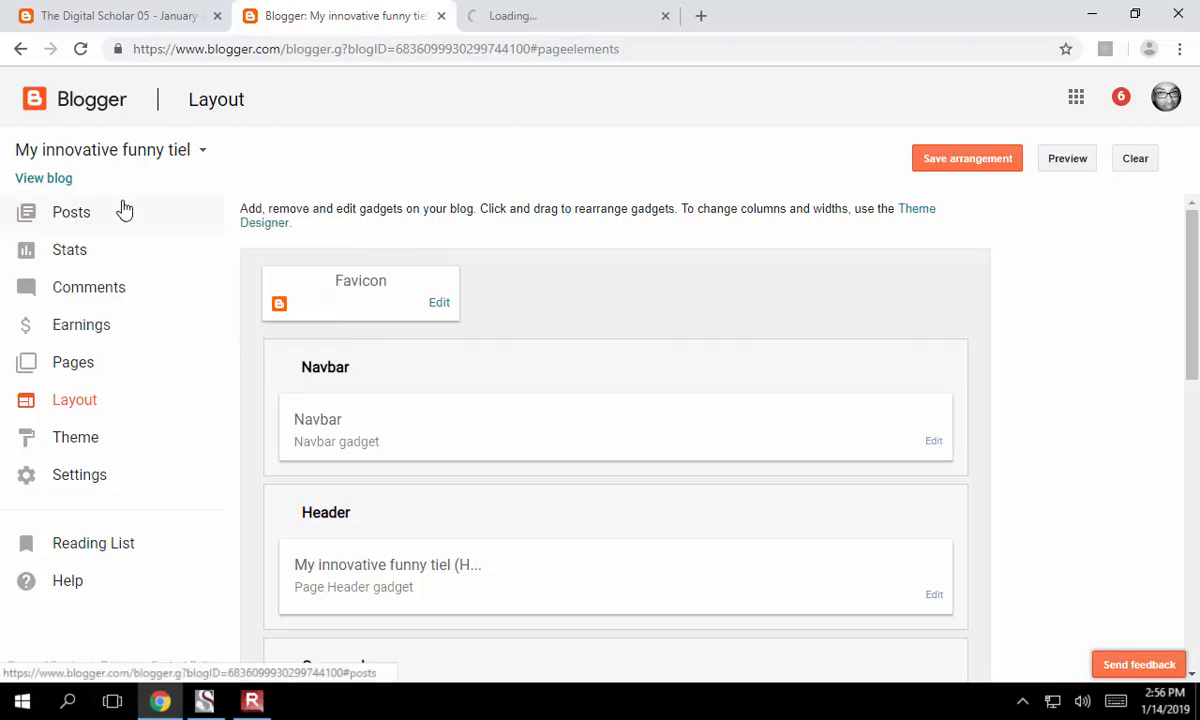
left_click(533, 22)
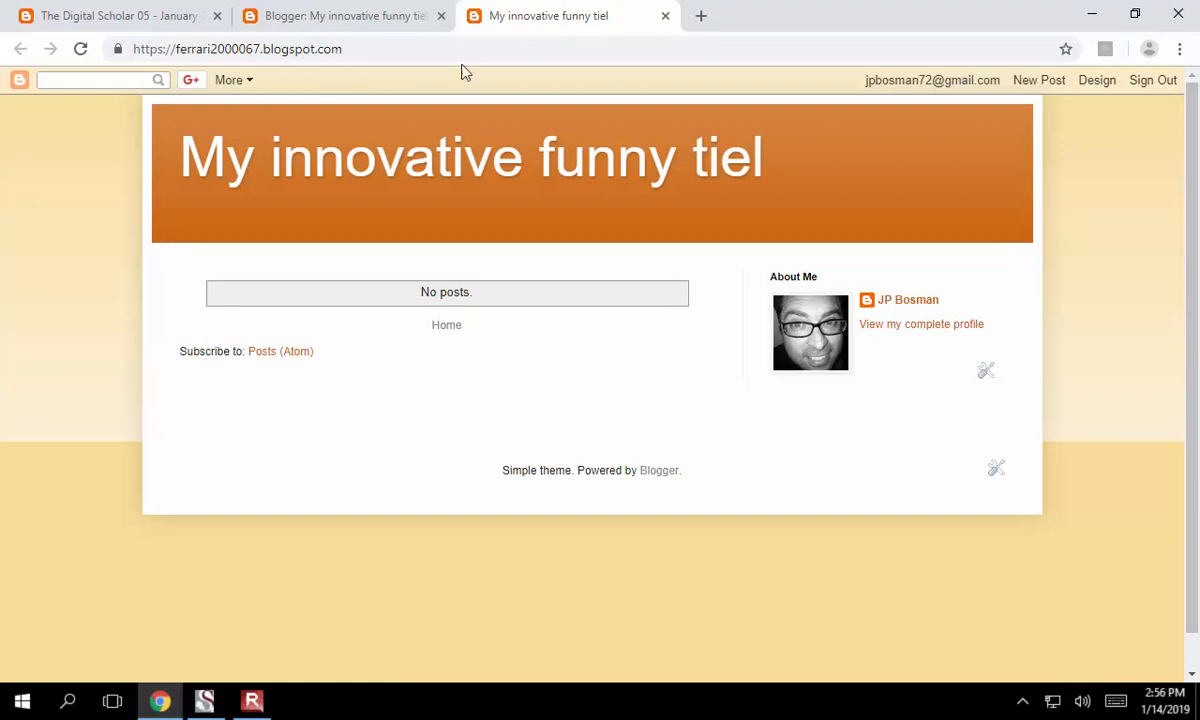
Step: Compare the Navbar, Header and Cross-column sections of the Layout page with the live blog
left_click(318, 18)
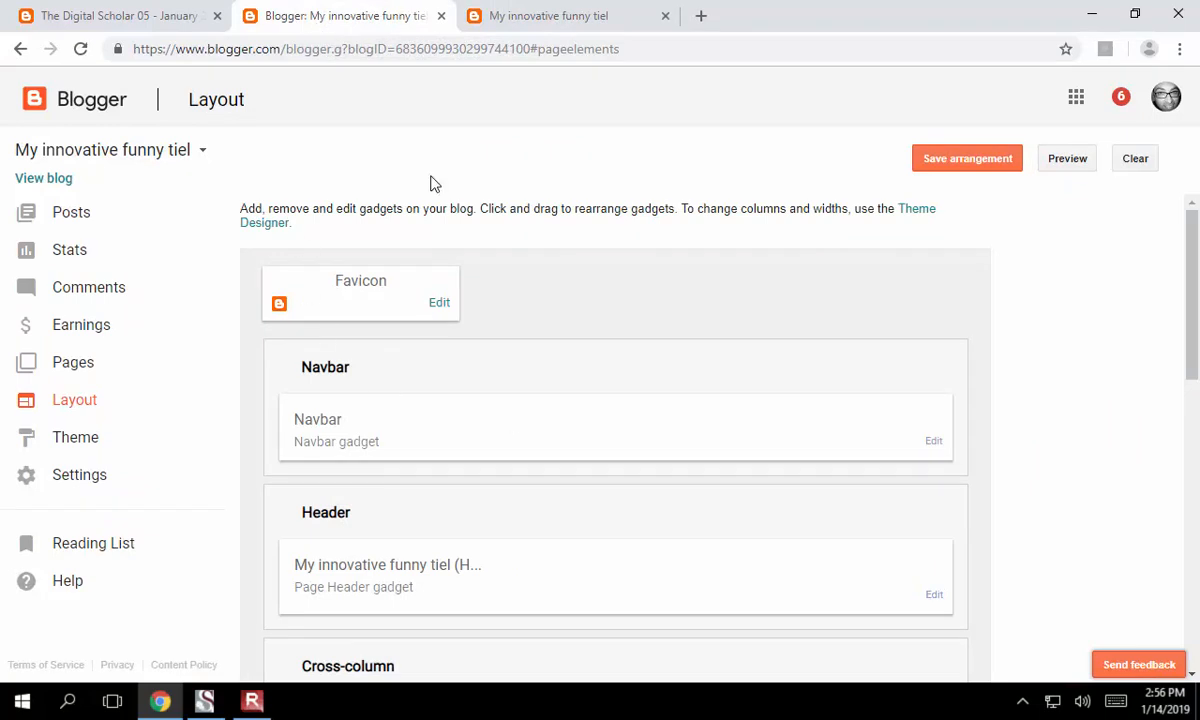
left_click(531, 24)
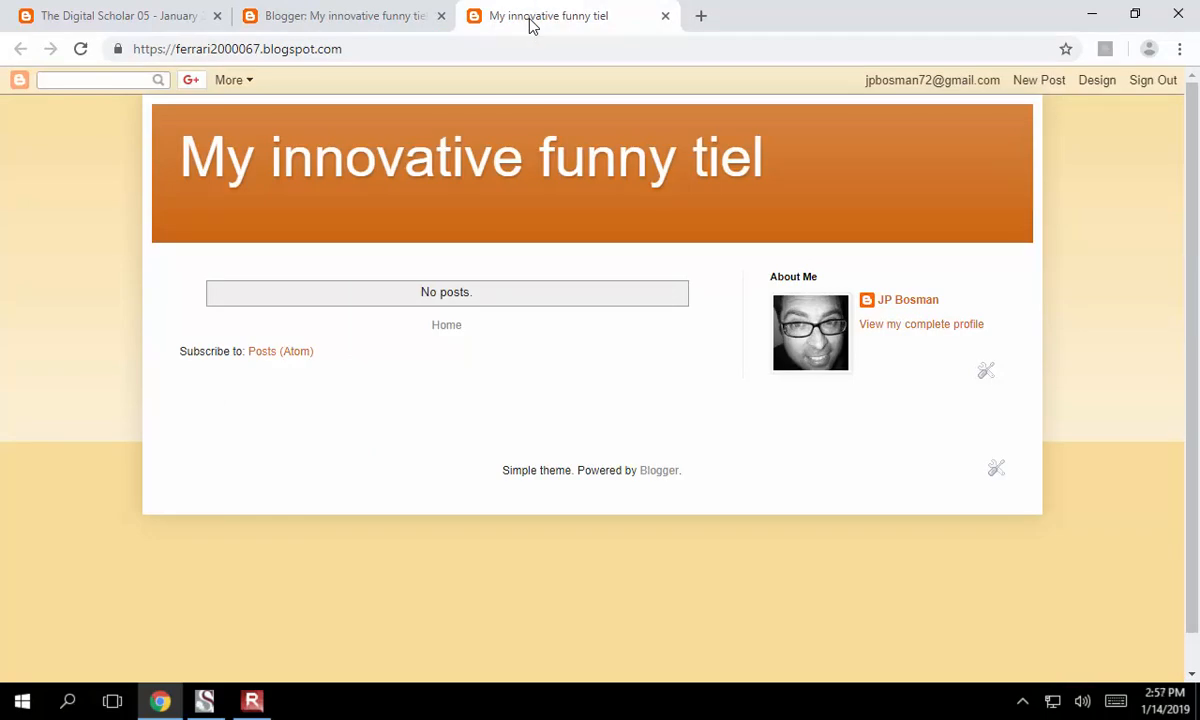
left_click(318, 24)
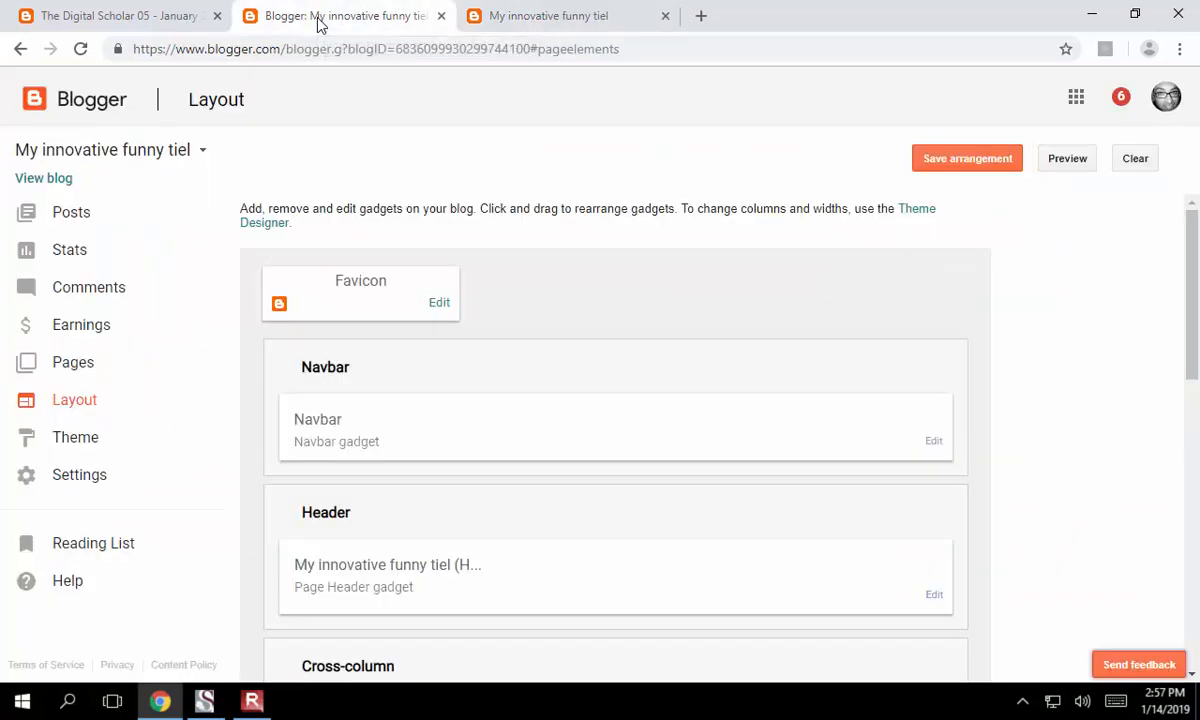
scroll(608, 367, "down", 1)
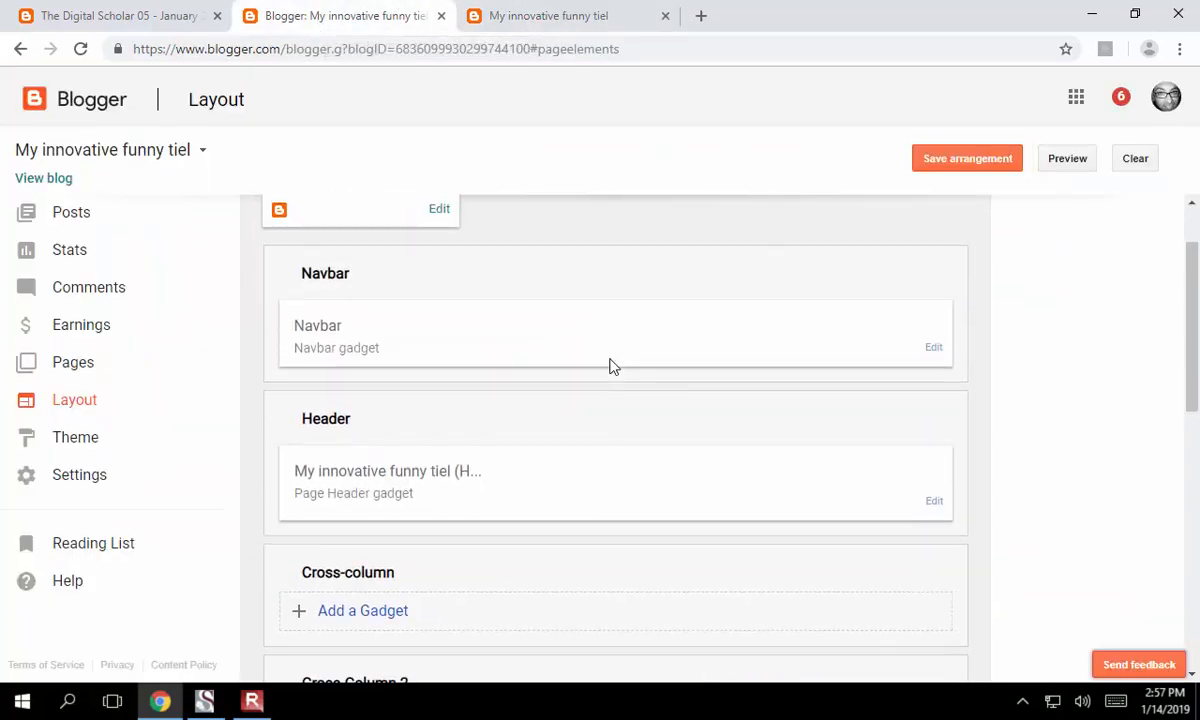
scroll(612, 367, "down", 1)
scroll(612, 367, "up", 2)
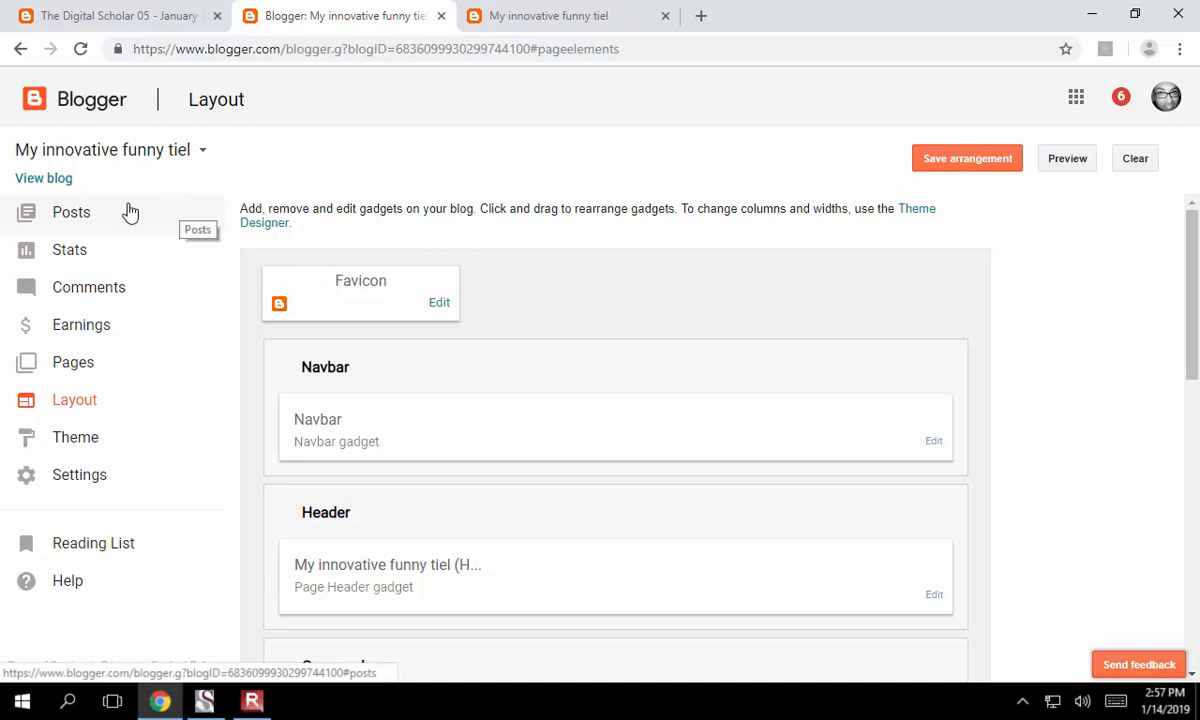
Step: Create a new post titled "Fumky title nr 1" with the body text "Writing your post" followed by a new line
left_click(80, 222)
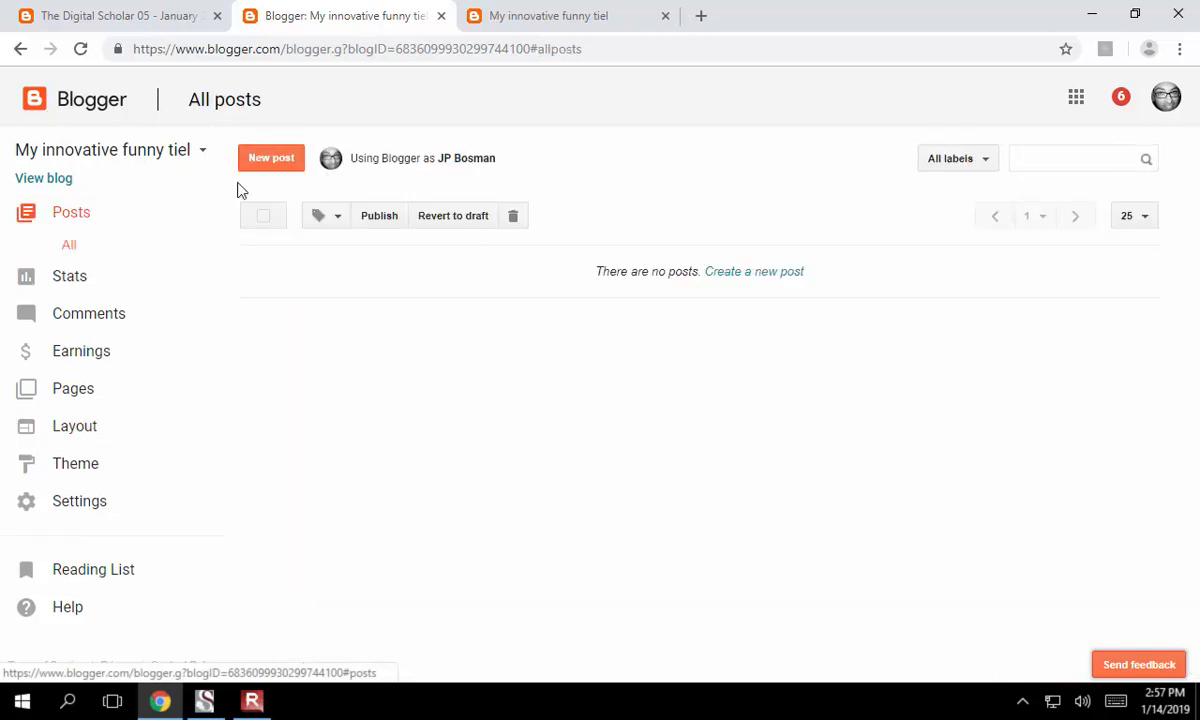
left_click(263, 164)
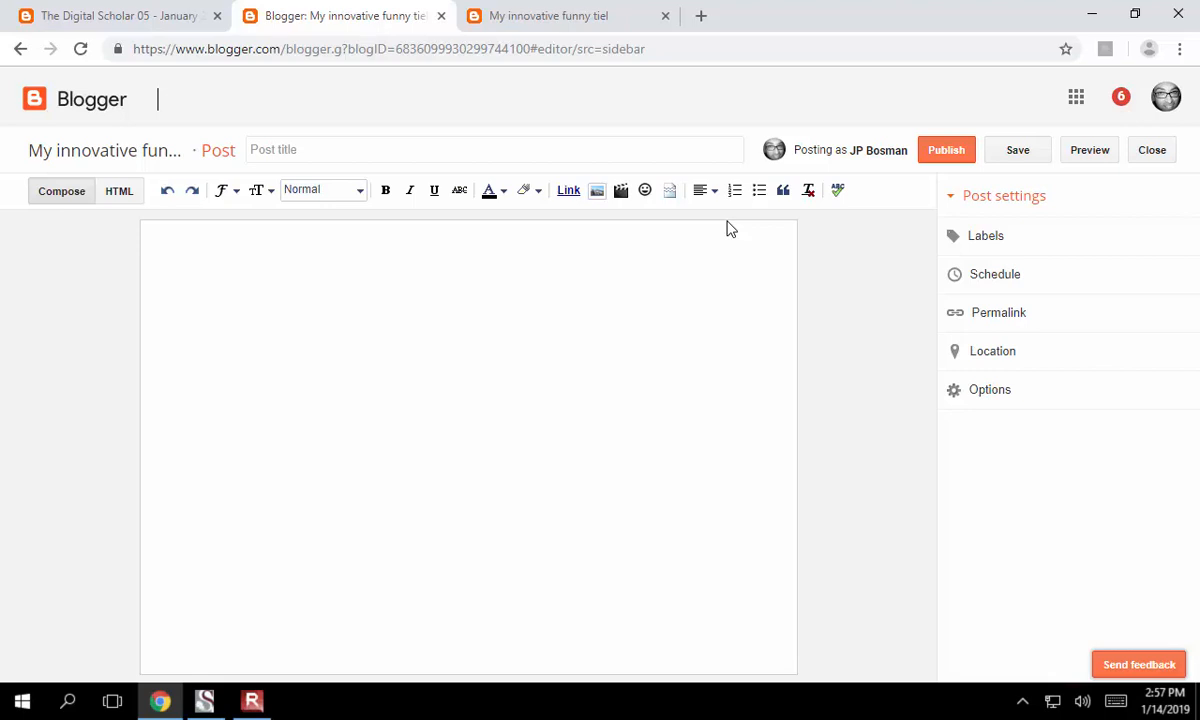
left_click(557, 150)
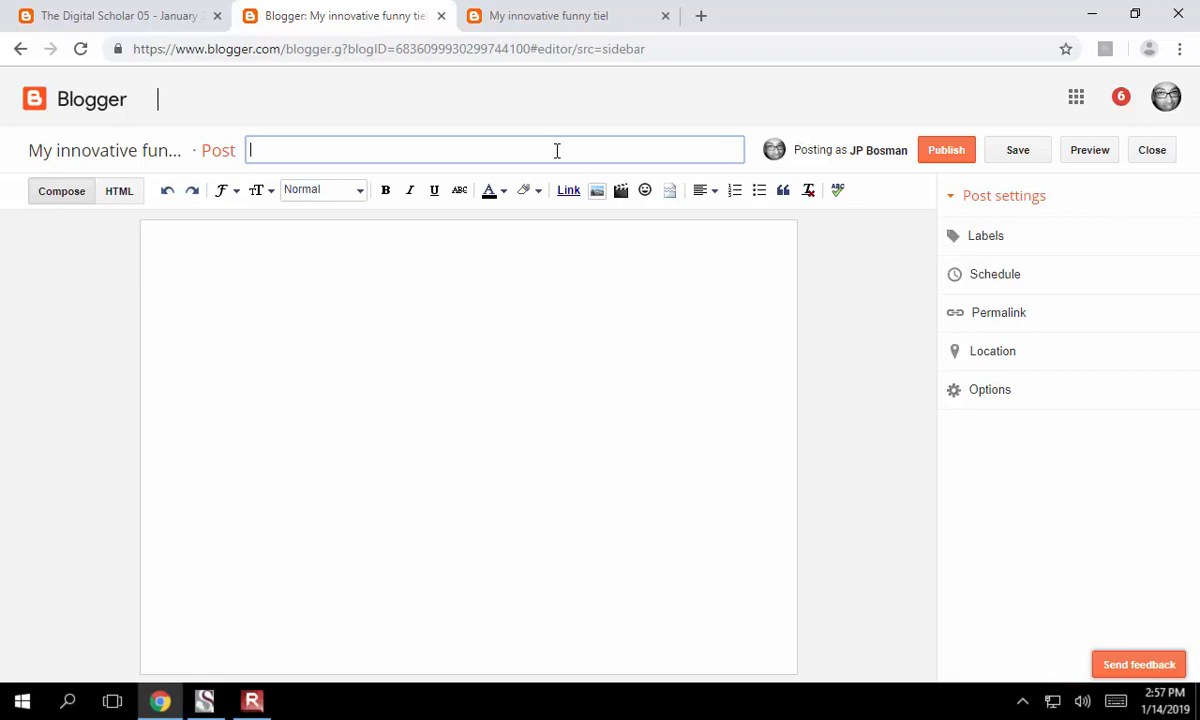
type("Fumky title nr 1")
left_click(490, 290)
type("Wr")
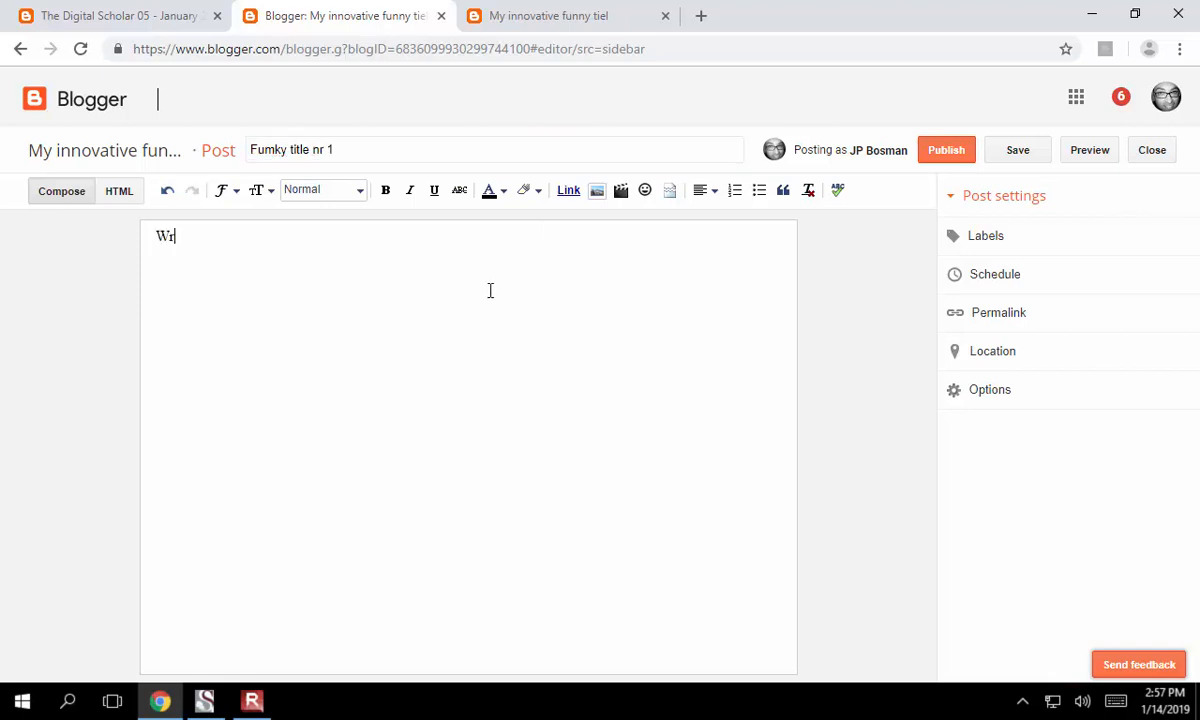
type("iting your post")
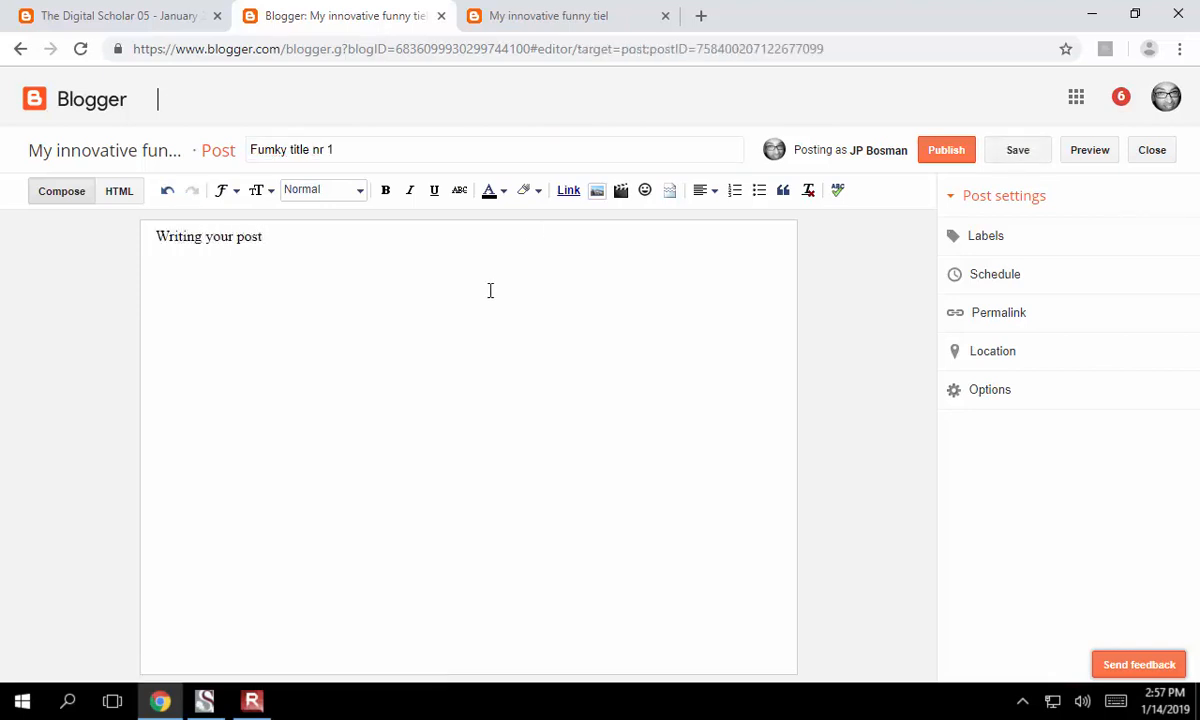
key("Return")
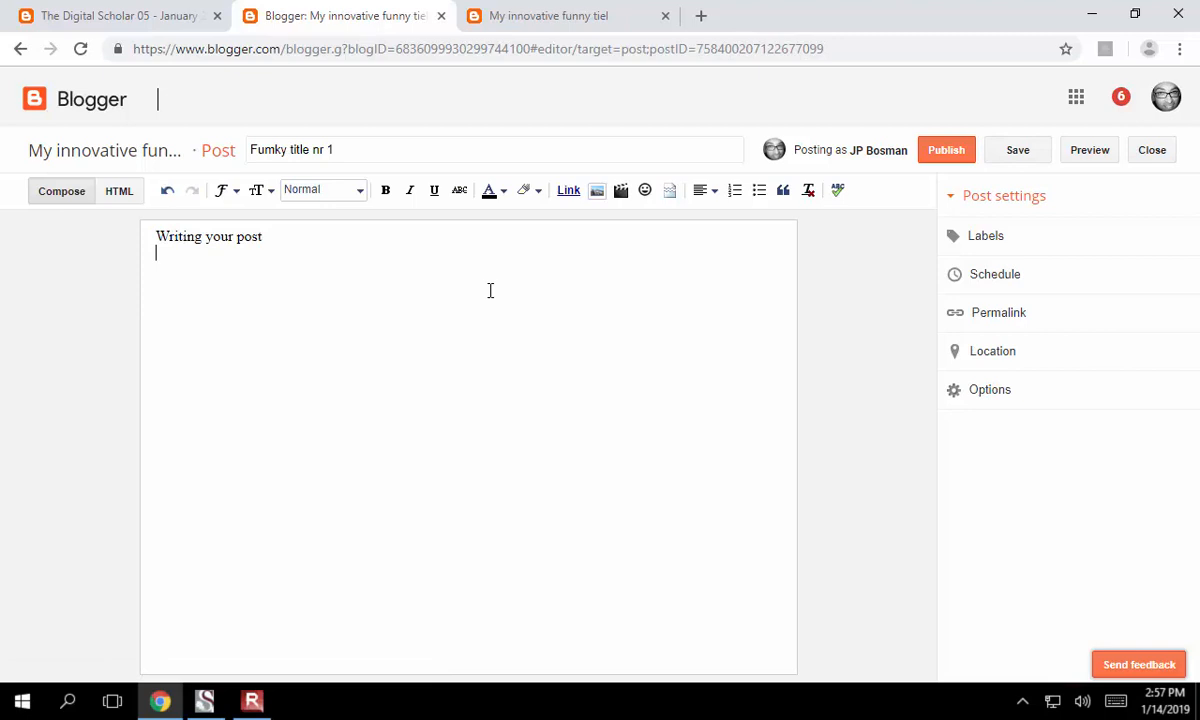
left_click(568, 191)
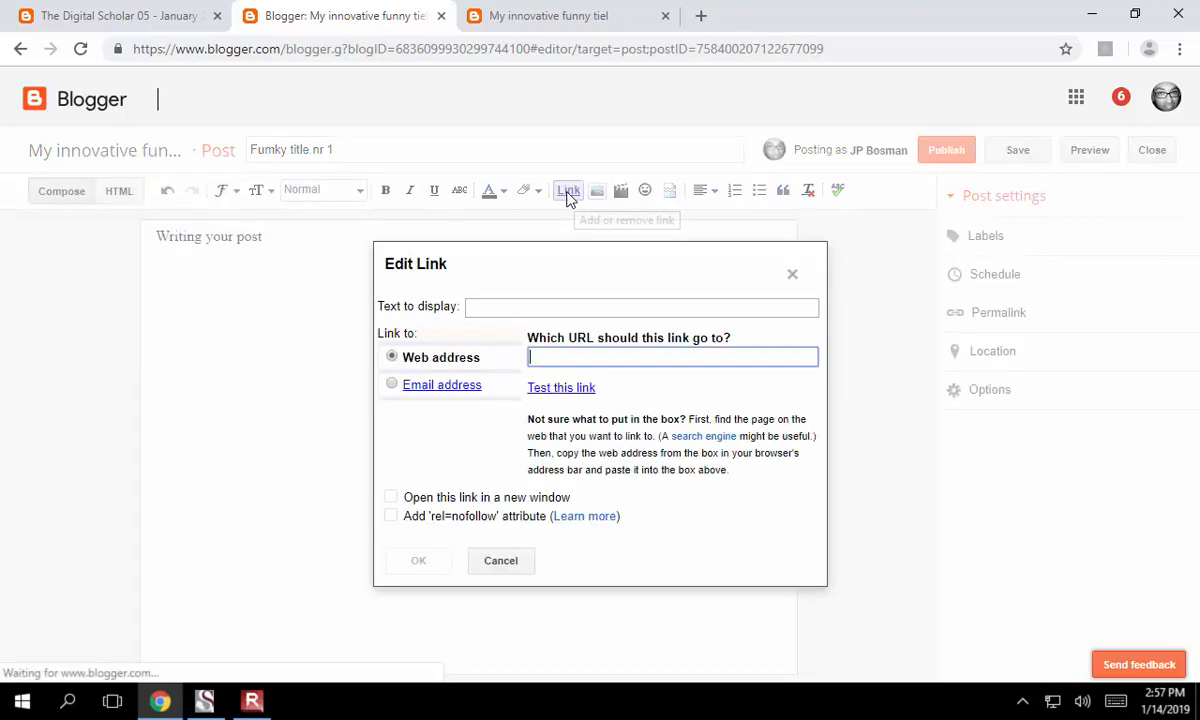
left_click(545, 306)
type("www.sun.ac.za")
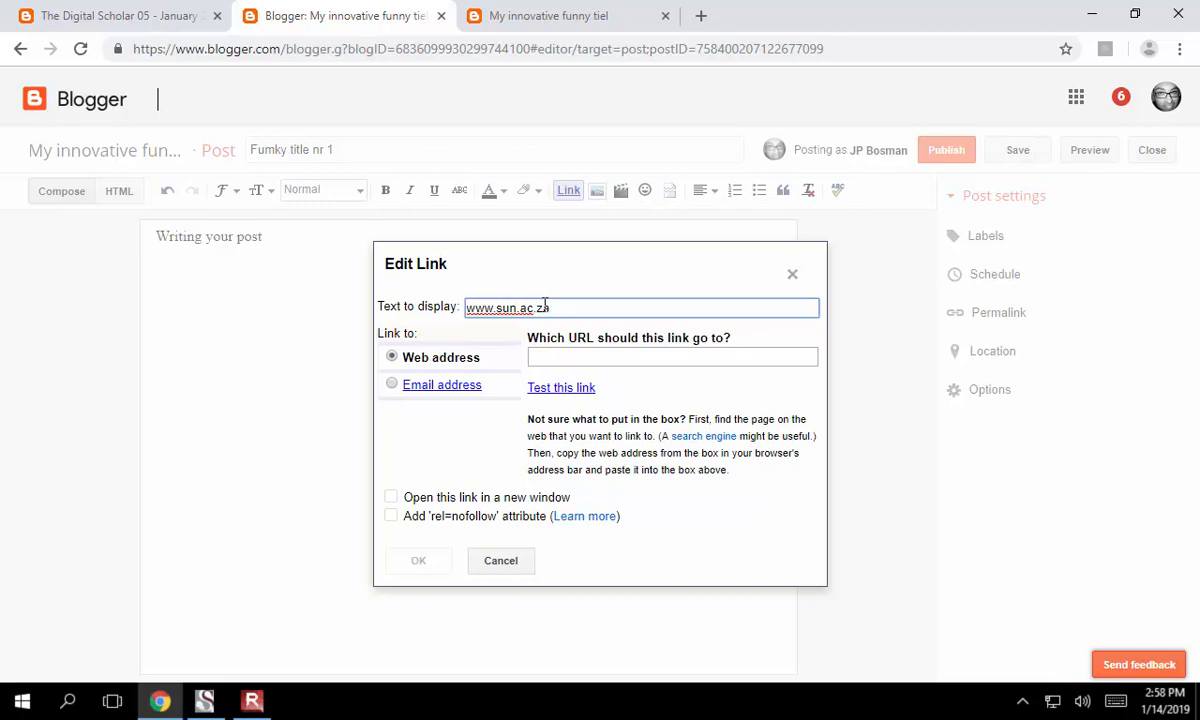
left_click(536, 357)
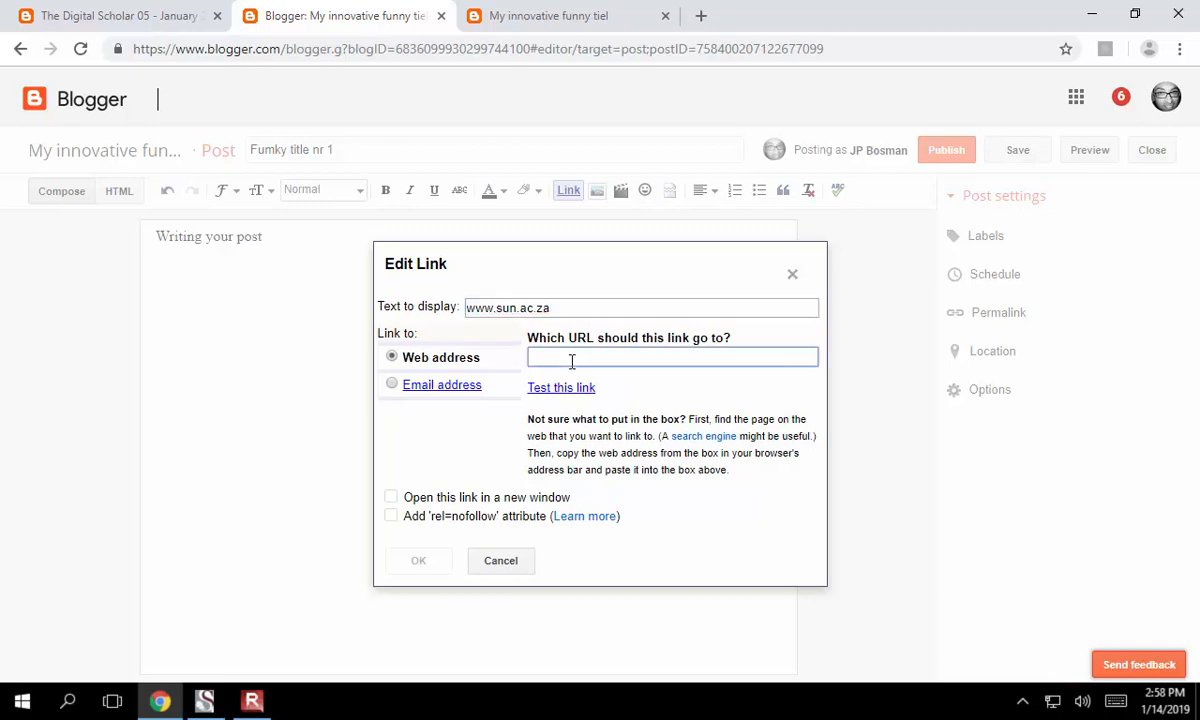
type("http:")
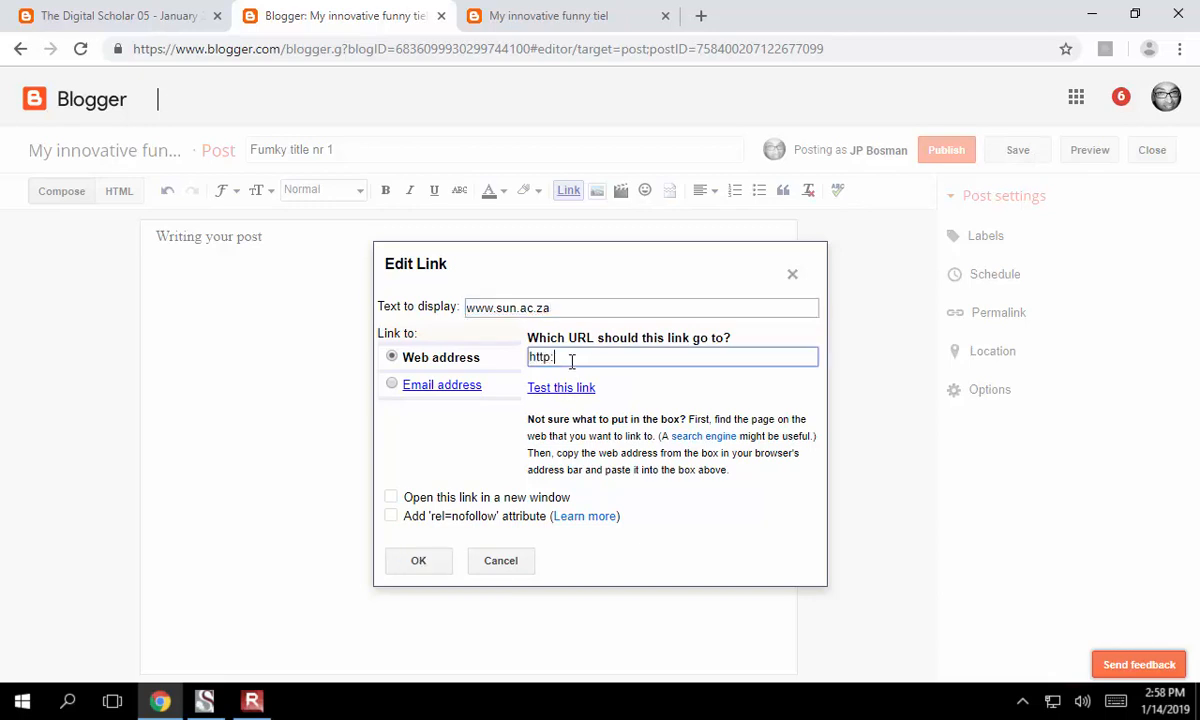
type("//www.sun.ac.za")
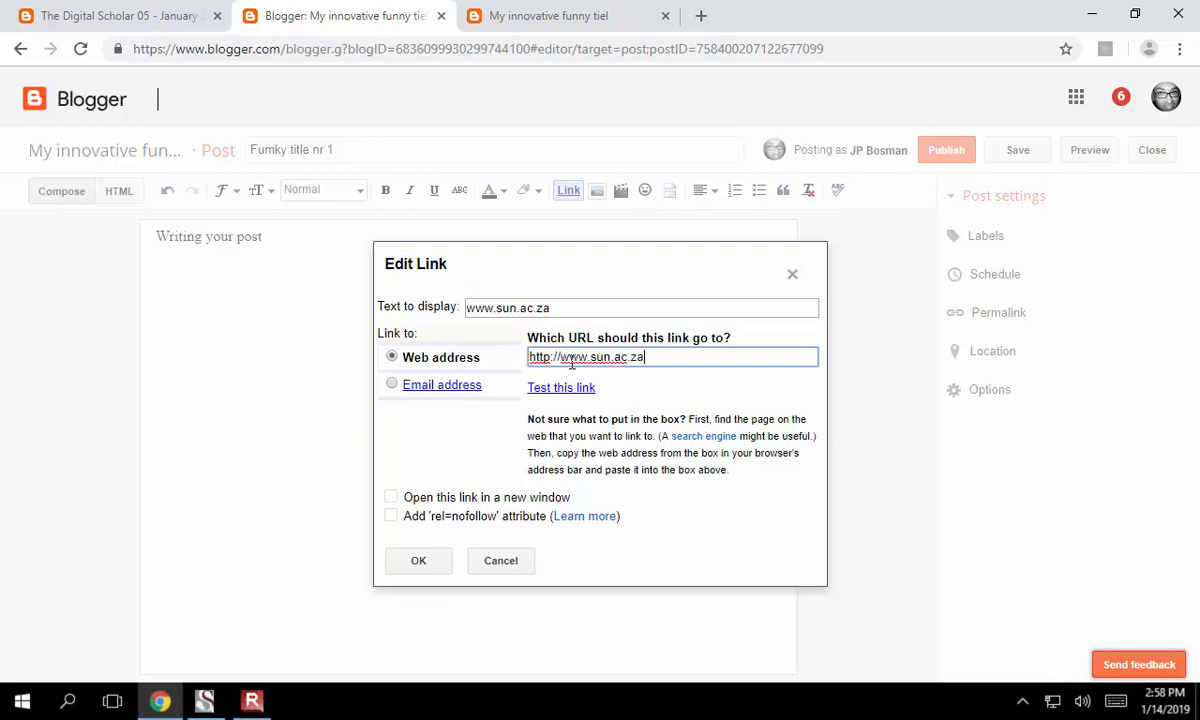
left_click(390, 499)
left_click(420, 562)
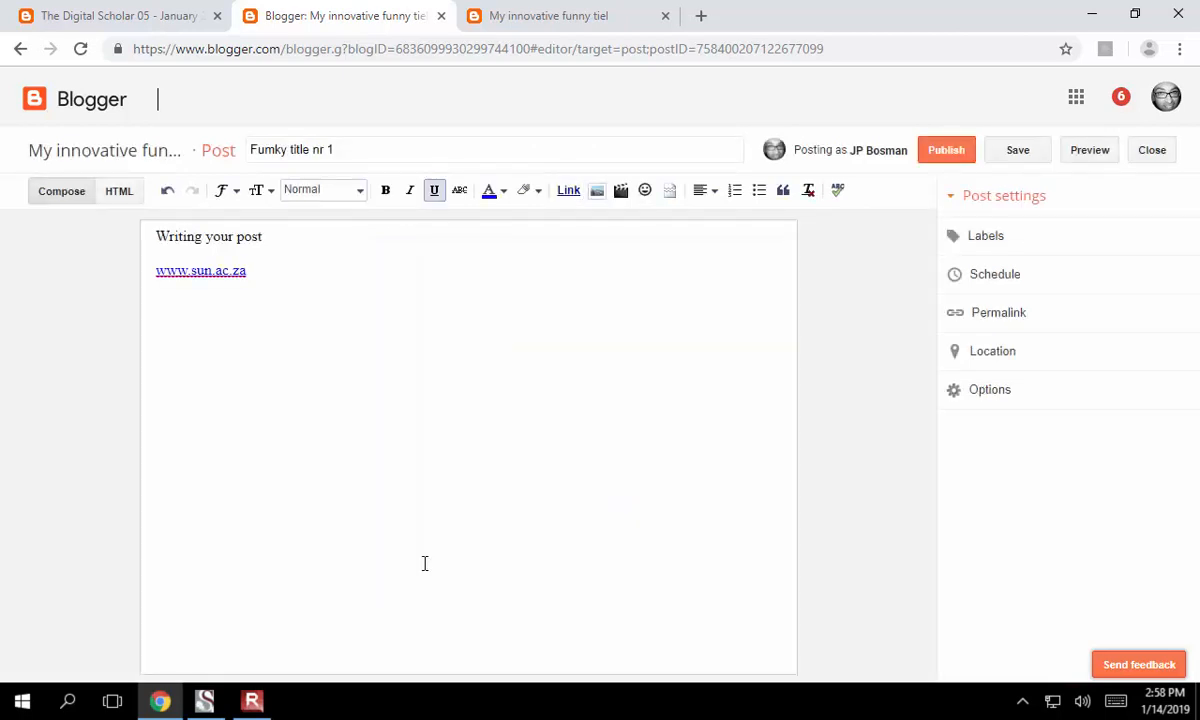
Step: Insert tds-groupJan2019.jpeg below the link from the Google album archive's "The Digital Scholar 05 - January 2019" album
key("Return")
left_click(597, 192)
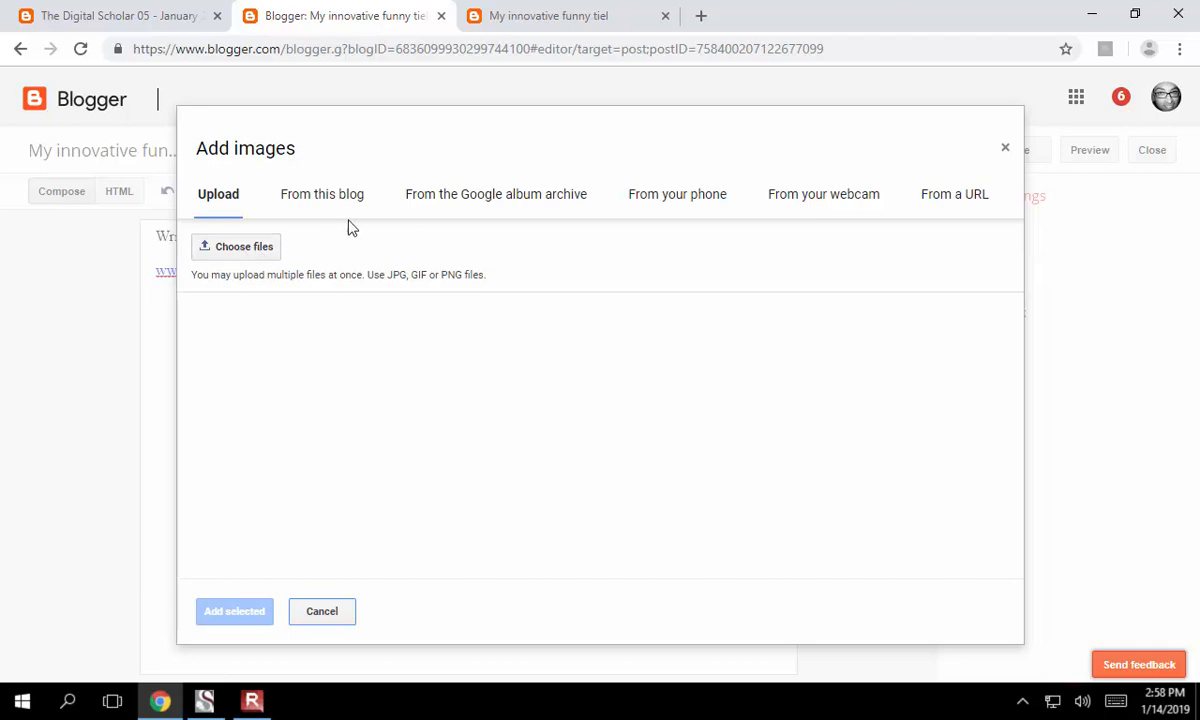
left_click(318, 204)
left_click(447, 211)
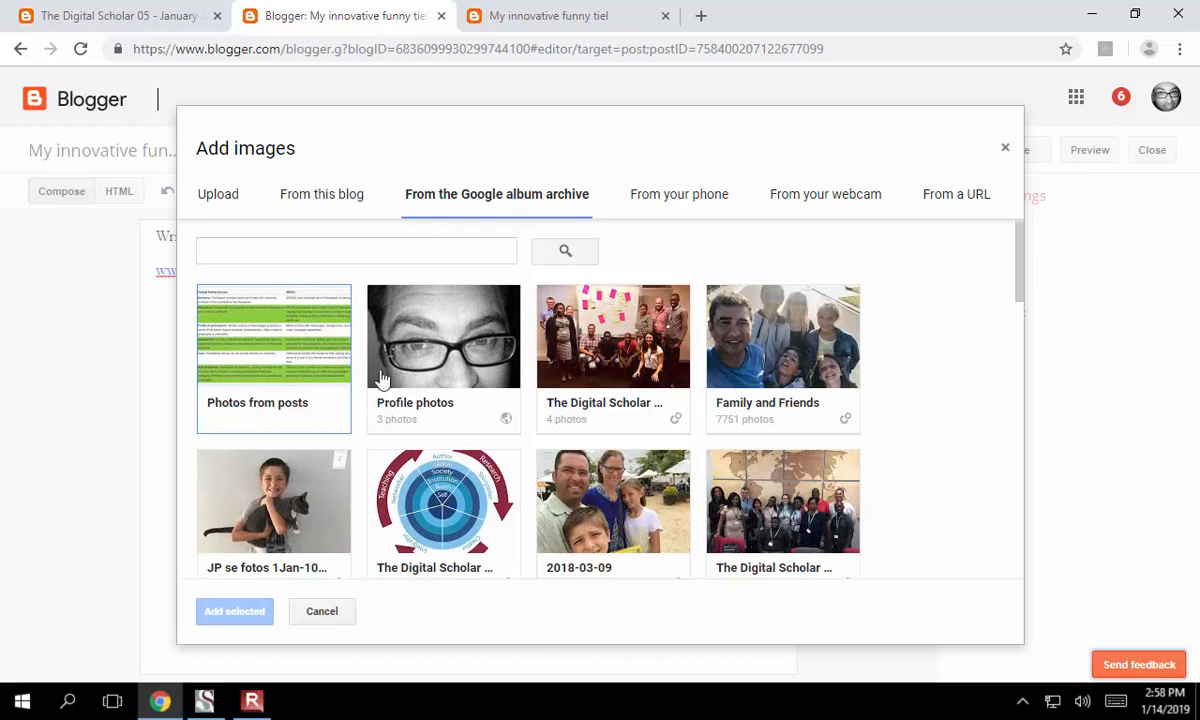
left_click(592, 343)
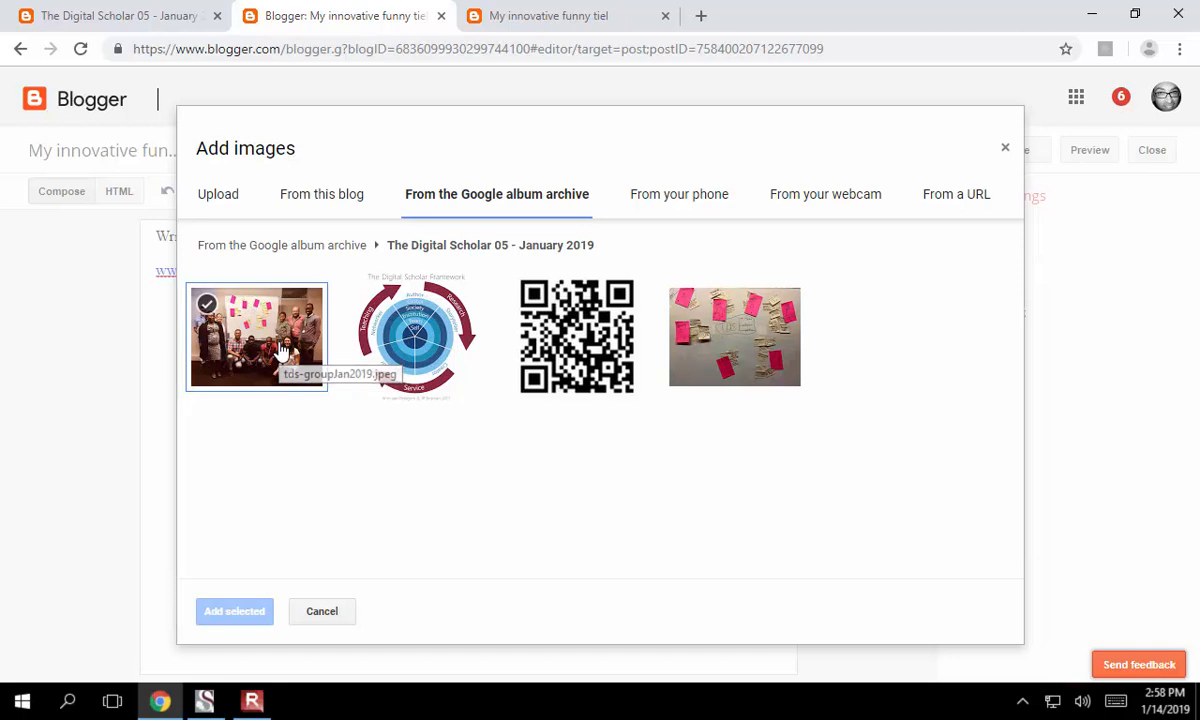
left_click(272, 358)
left_click(238, 614)
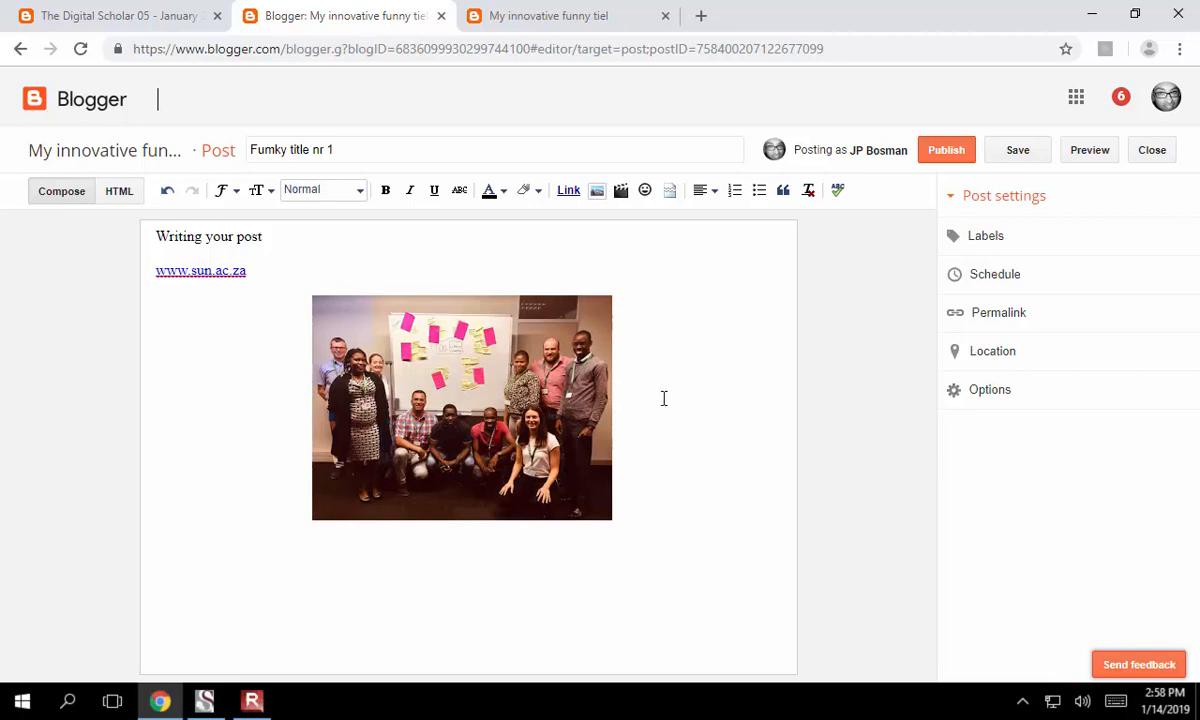
Step: Format the "Writing your post" line as a Heading
left_click_drag(268, 236, 134, 238)
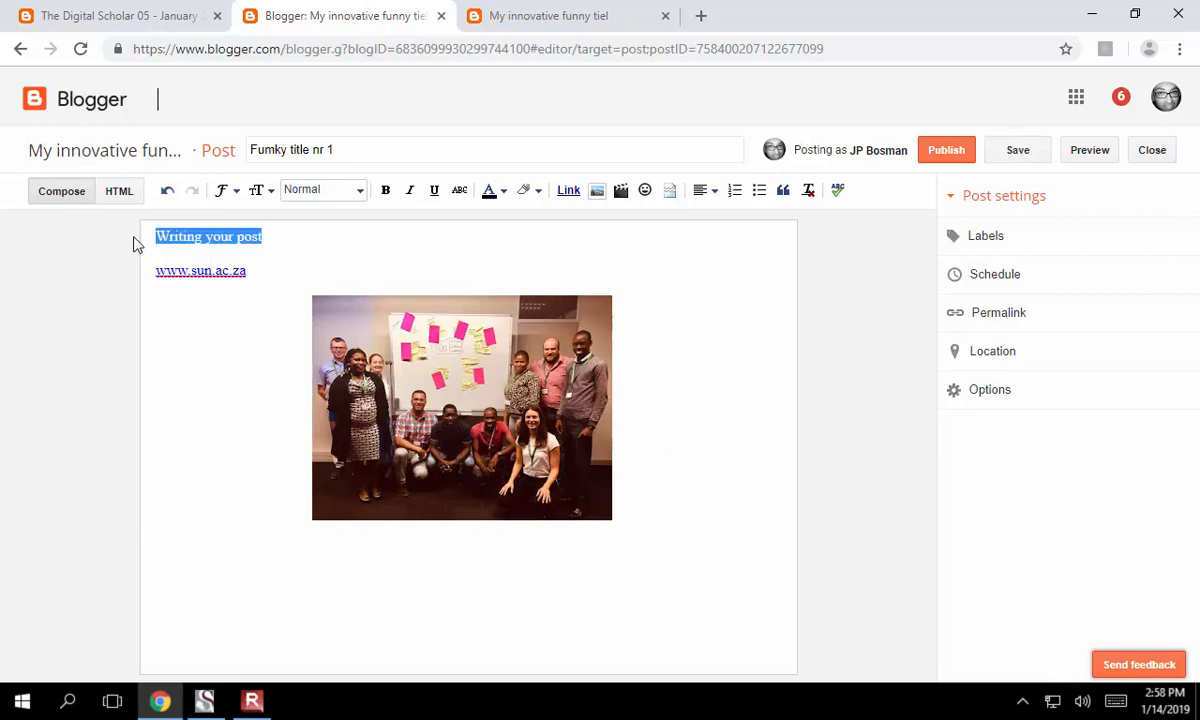
left_click(352, 190)
left_click(343, 220)
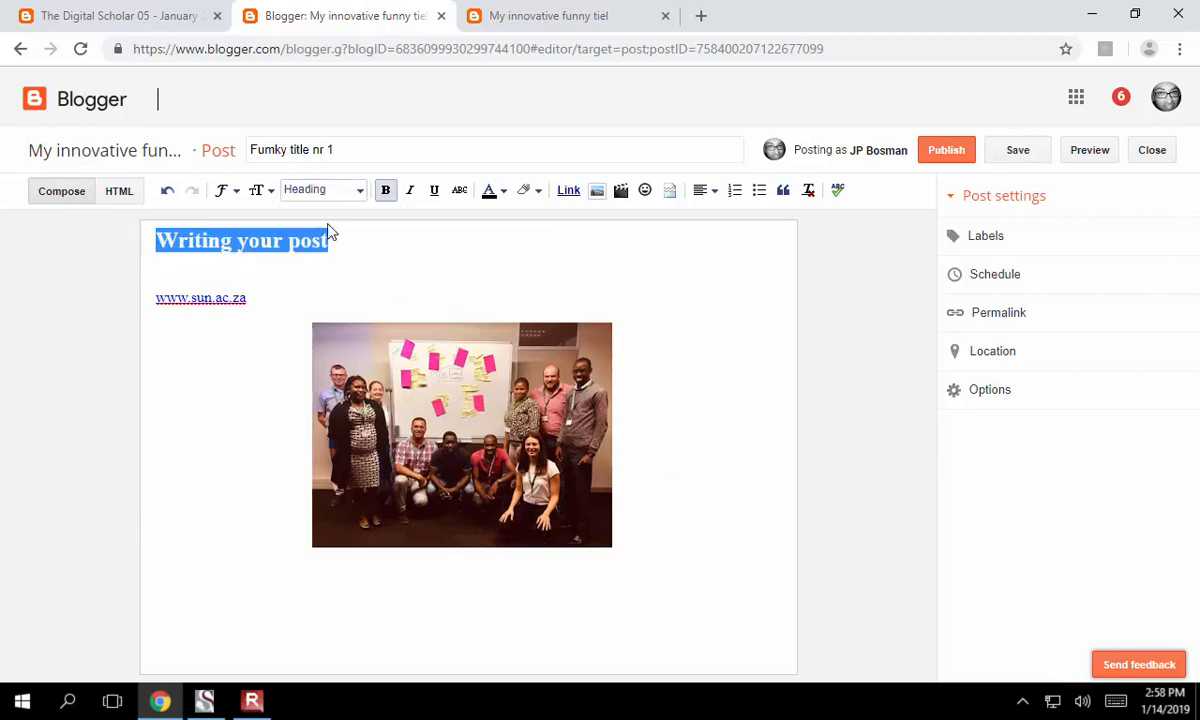
Step: Add the line "Normal paragraph" between the heading and the link, with a line break after it
left_click(198, 271)
type("Normal ")
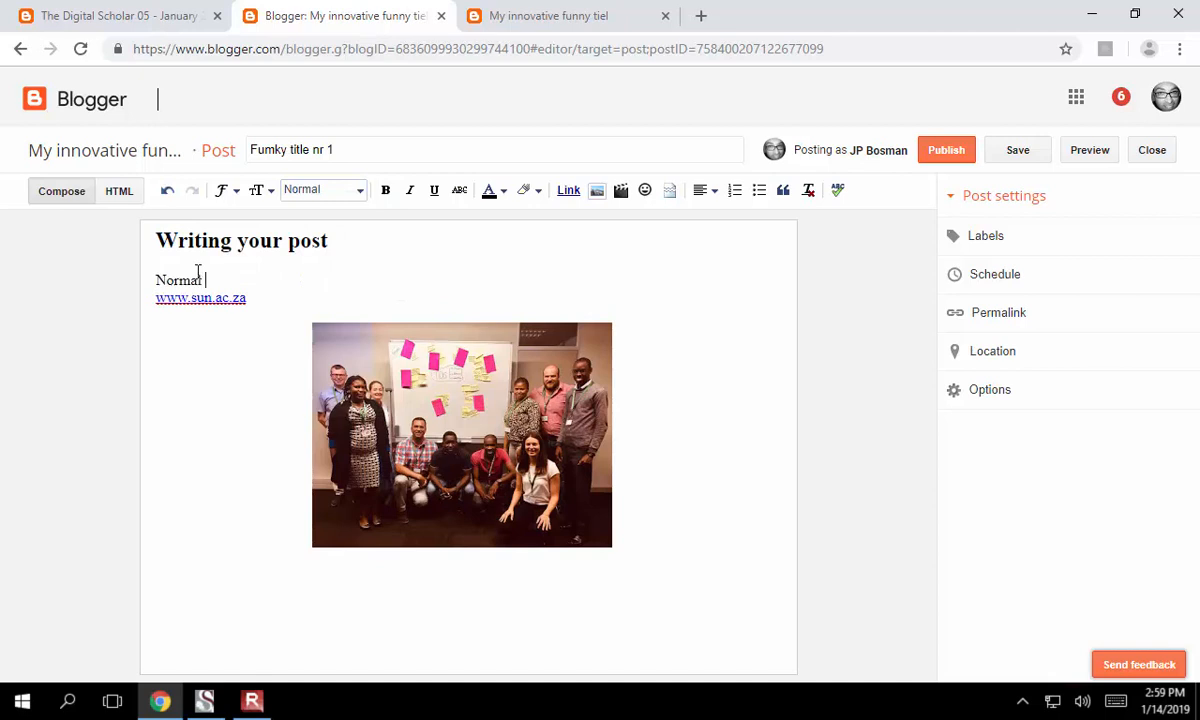
type("paragraph")
key("Return")
Step: Make the word "paragraph" bold, italic and underlined
left_click_drag(205, 281, 266, 281)
left_click(385, 190)
left_click(409, 190)
left_click(433, 190)
left_click(490, 190)
left_click(454, 248)
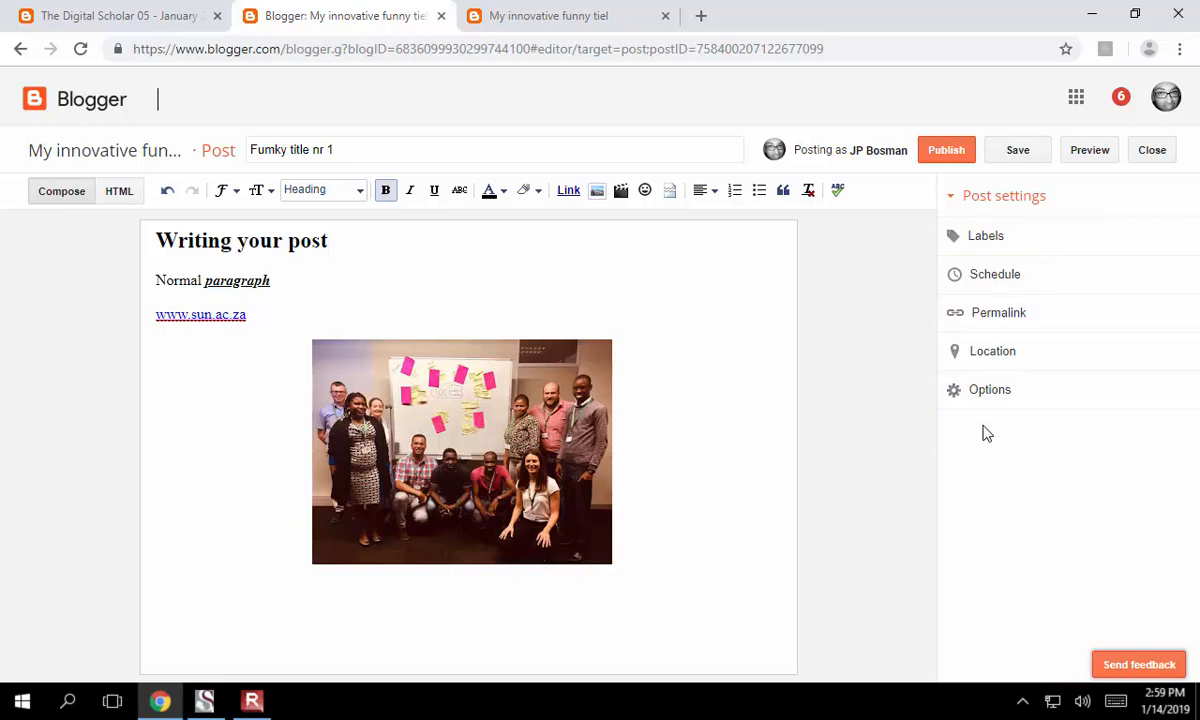
Step: Save and publish the post, and reload the live blog to look it over
left_click(1020, 158)
left_click(948, 152)
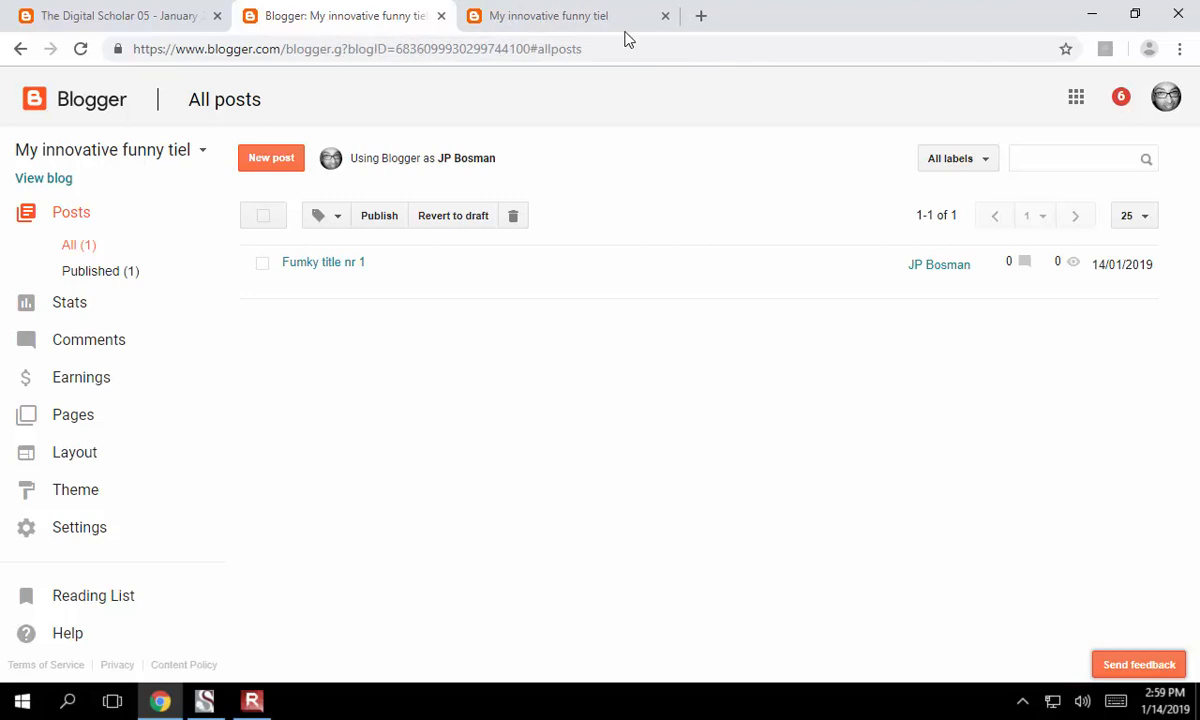
left_click(570, 26)
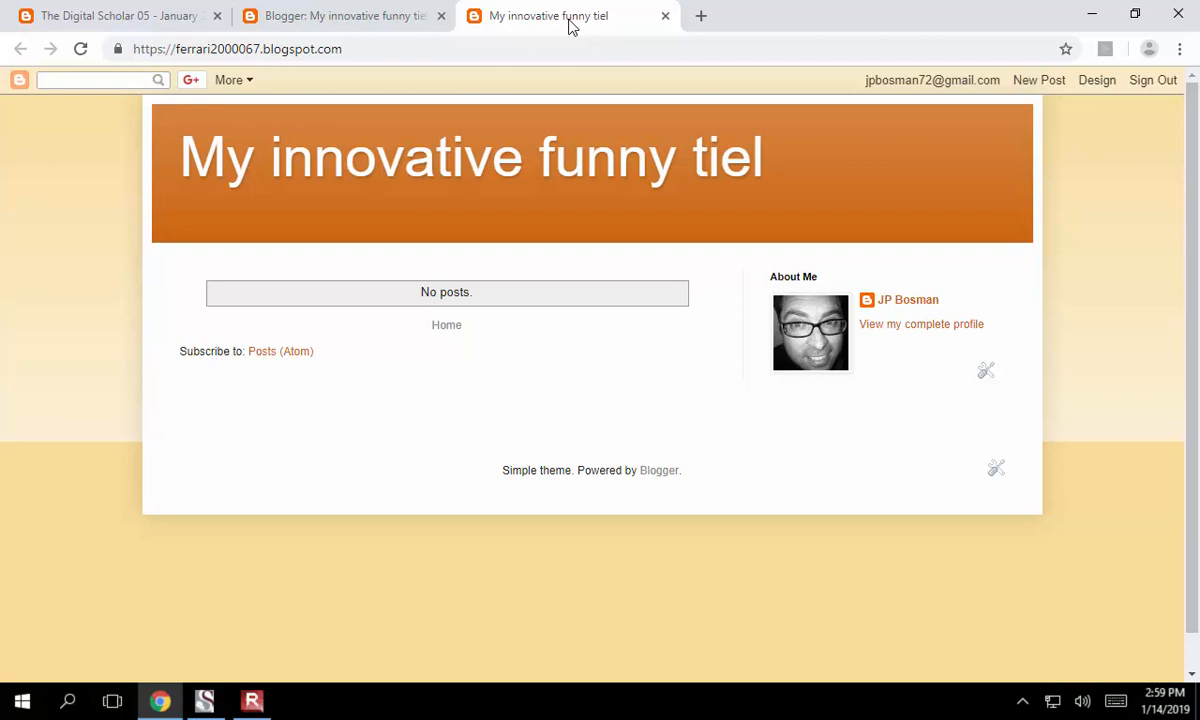
left_click(82, 49)
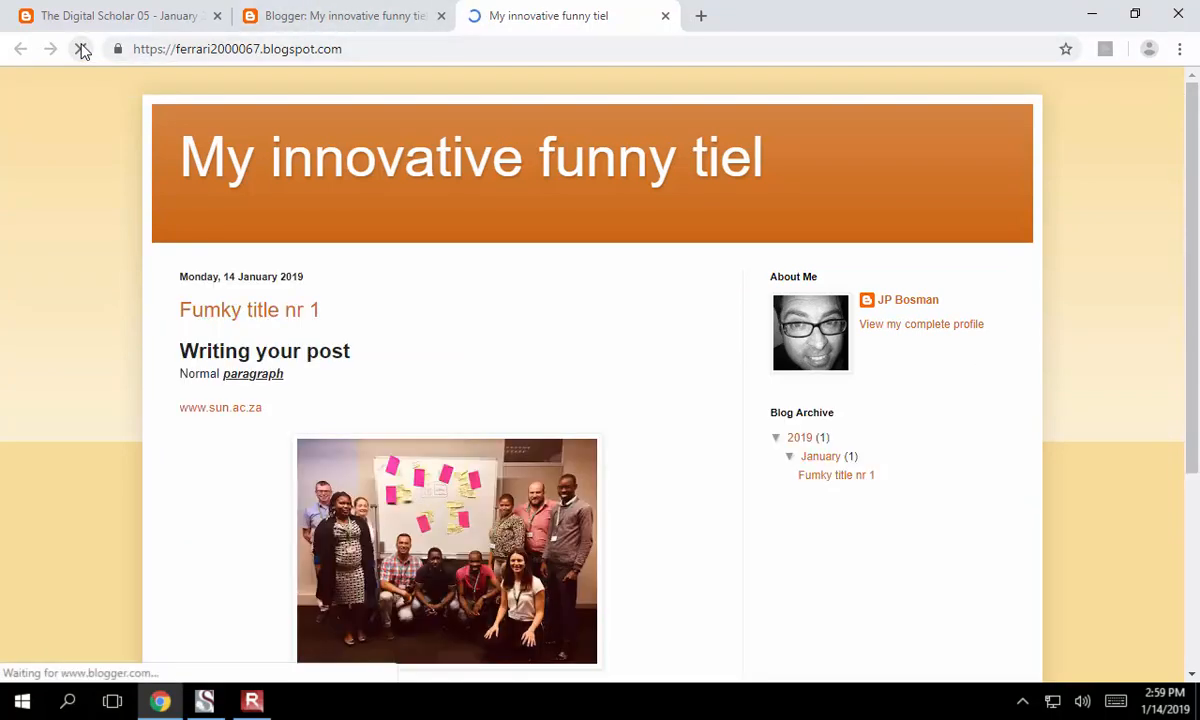
scroll(590, 332, "down", 3)
scroll(592, 332, "up", 2)
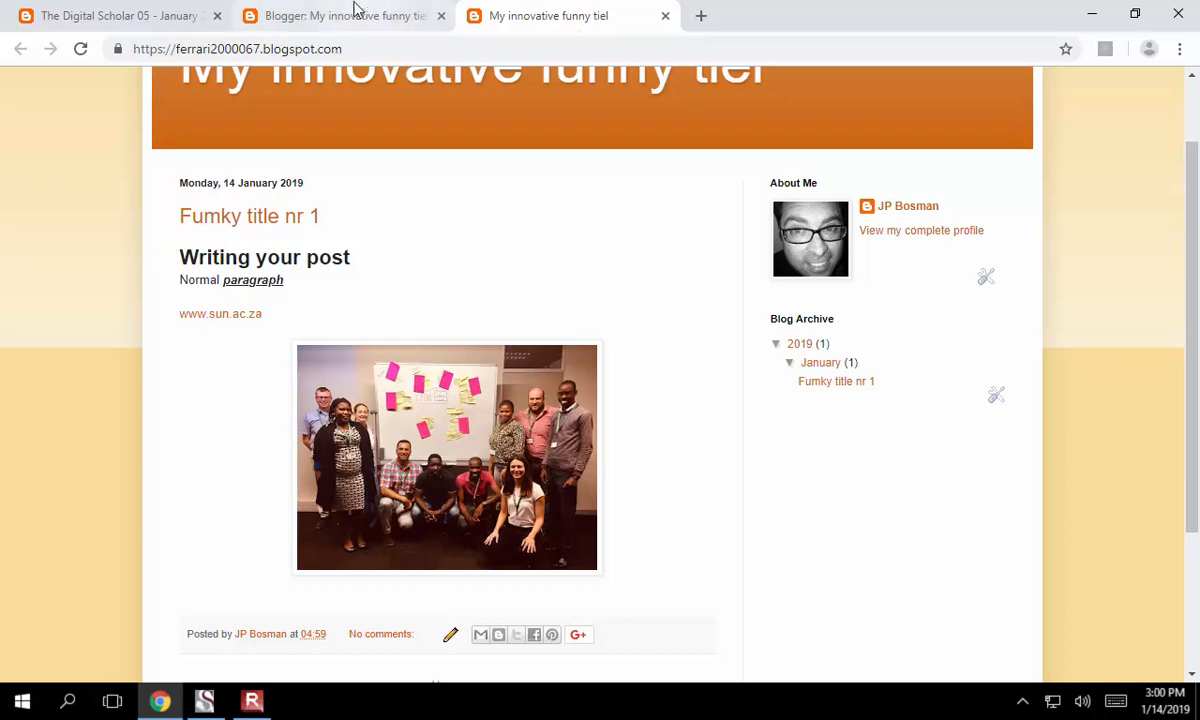
Step: Return to the Blogger dashboard and start a new page titled "Page 1"
left_click(350, 17)
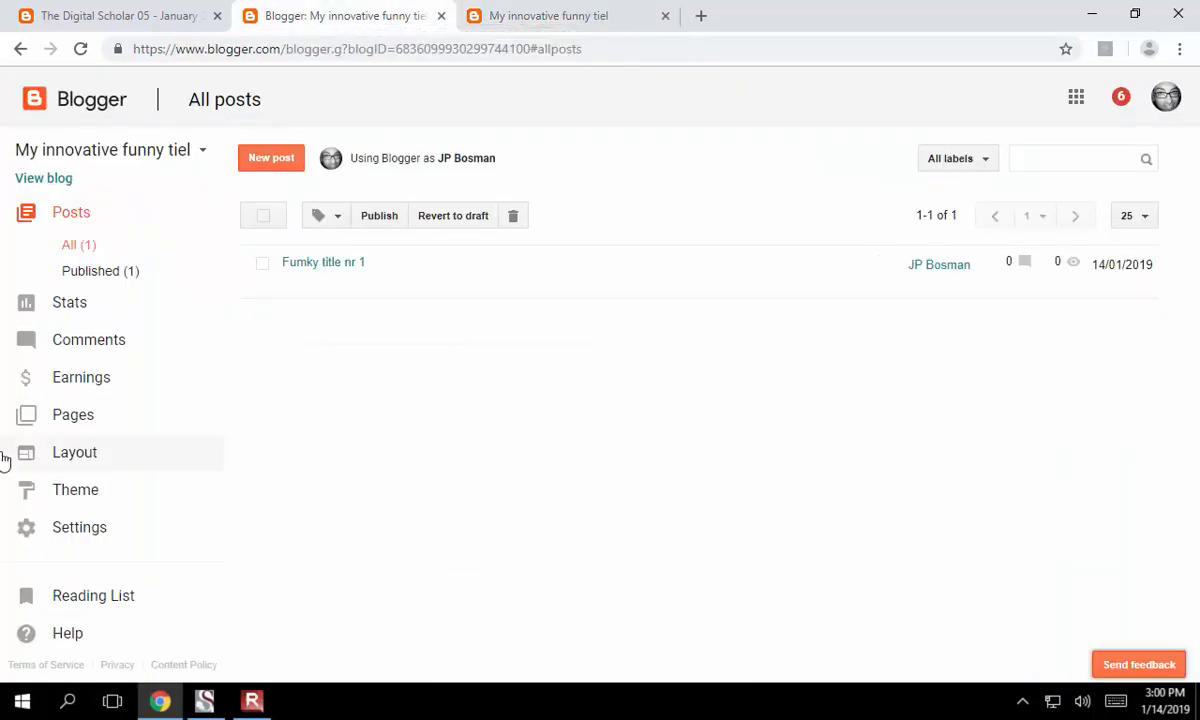
left_click(65, 425)
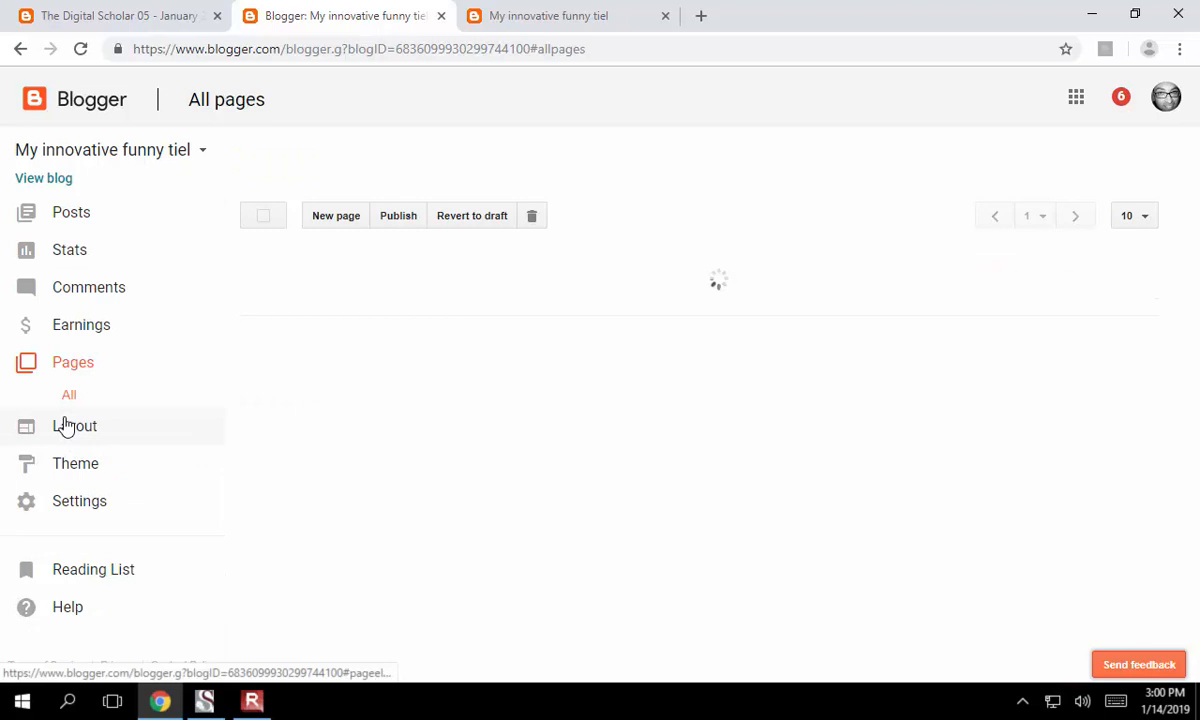
left_click(343, 219)
left_click(381, 152)
type("Page")
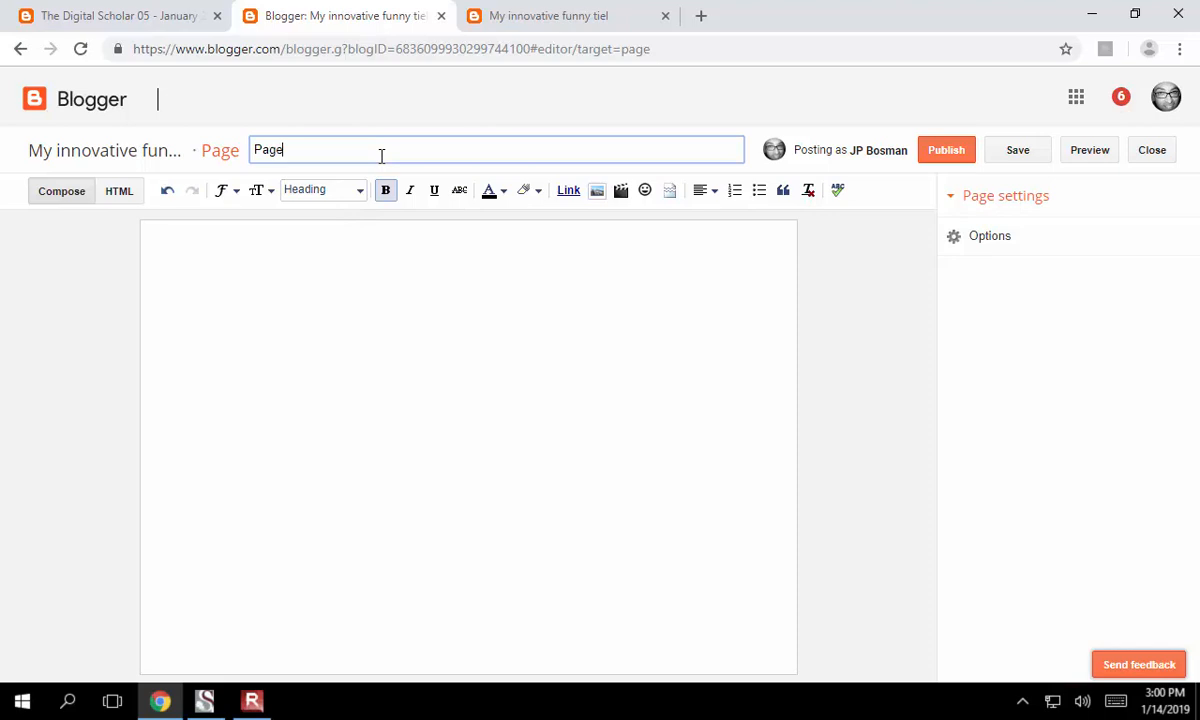
Step: Fill the page with the filler lines "kjhsdkjhskdjhvkjsad" and "sdklfjvhihvkjakjfv" and publish it
left_click(336, 403)
type("kjhsdkjhskdjhvkjsad")
key("Return")
key("Return")
type("sd")
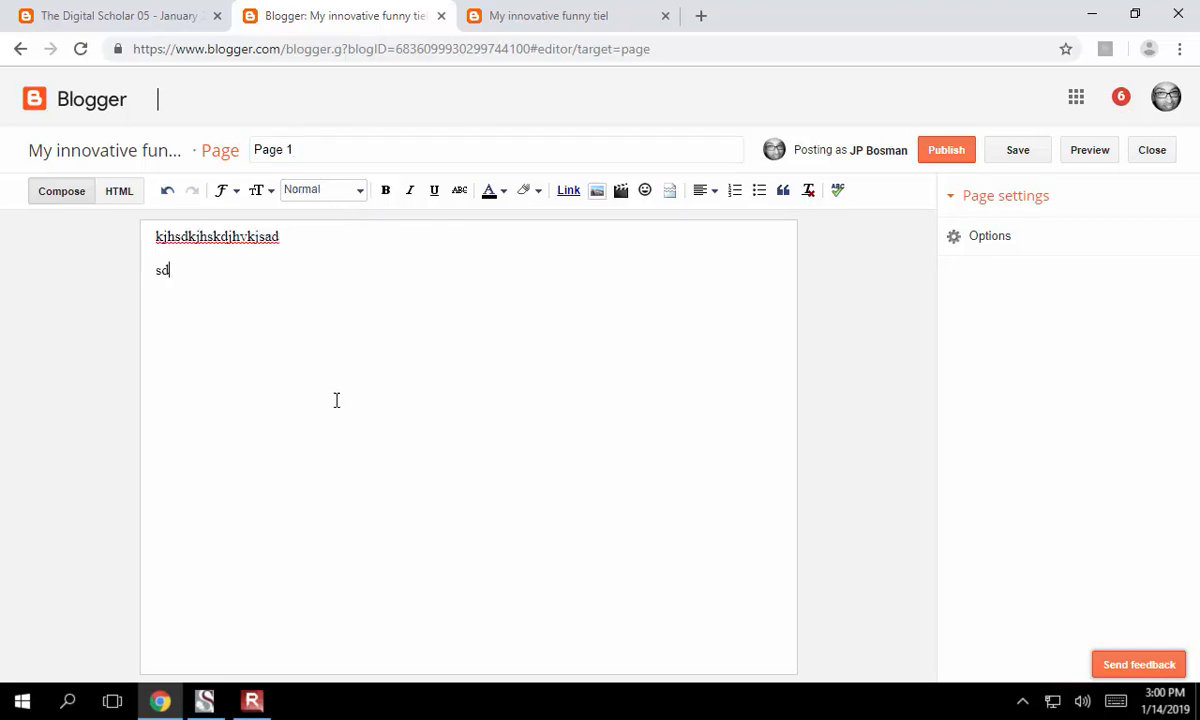
type("klfjvhihvkjakjfv")
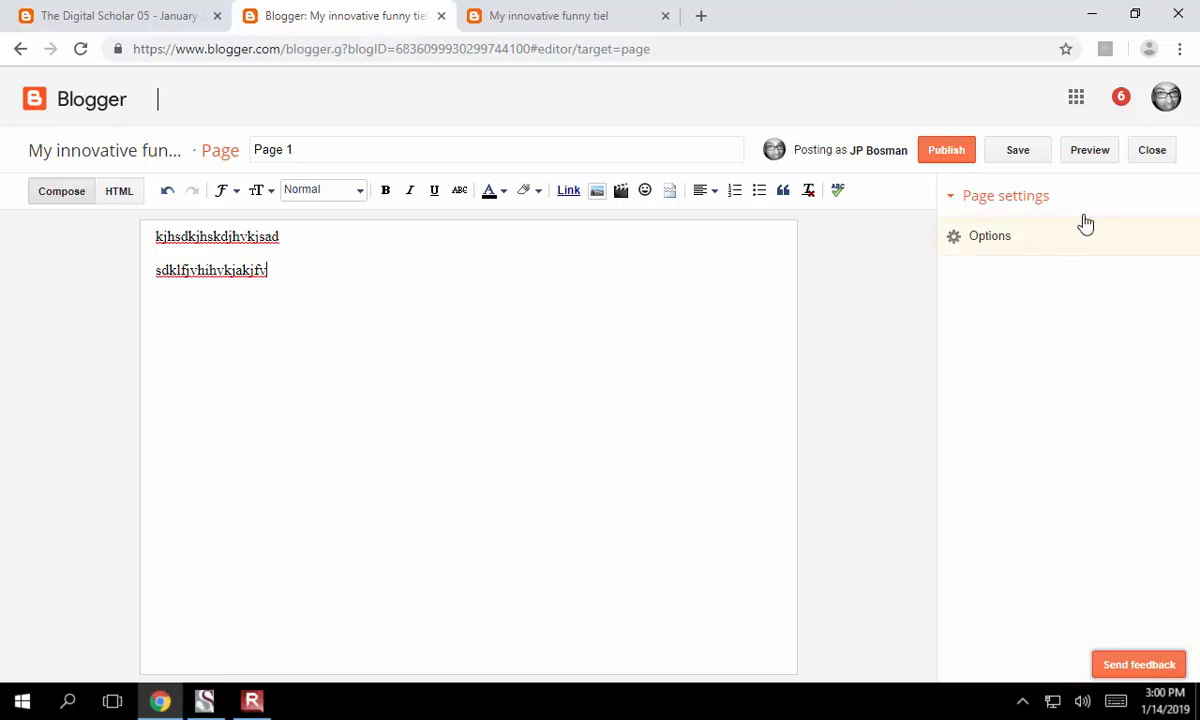
left_click(943, 155)
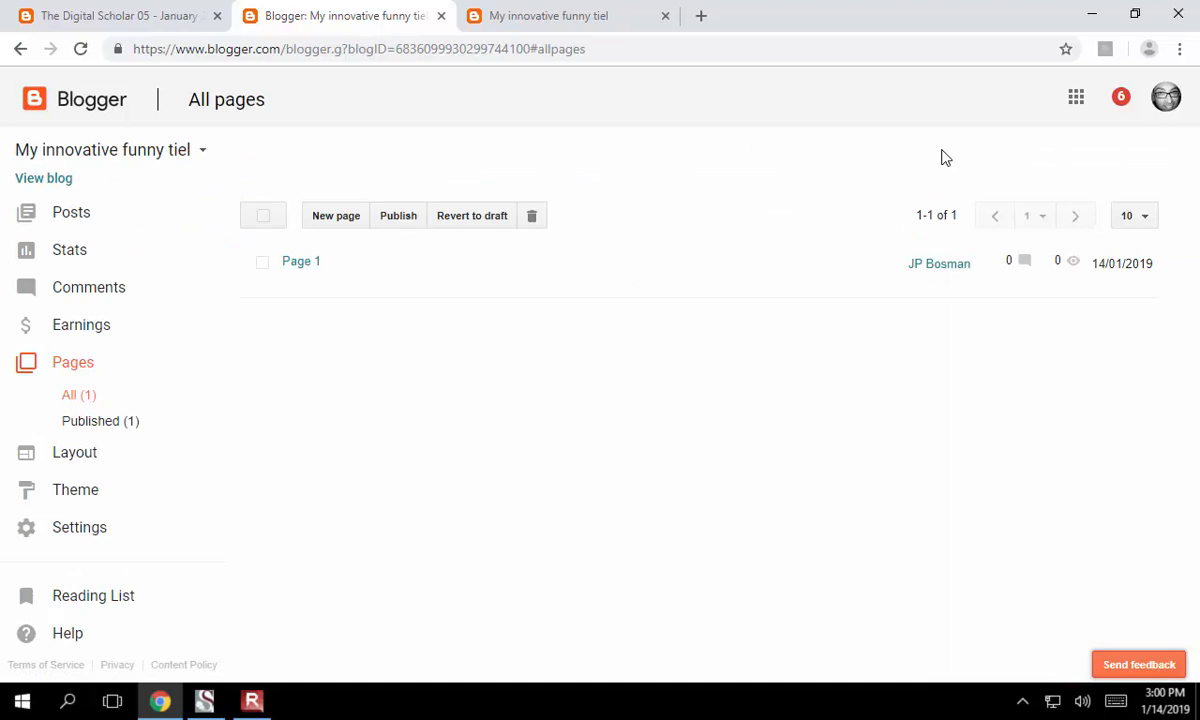
Step: Reload the live blog to check whether the new page is shown
left_click(545, 25)
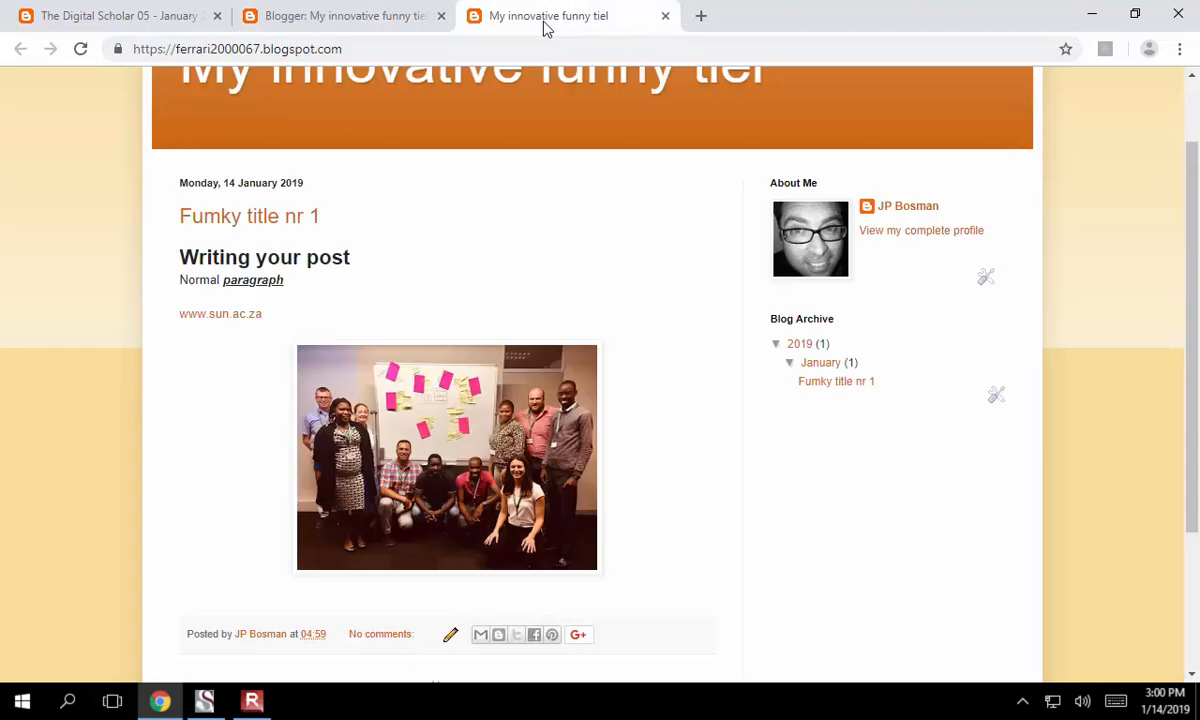
left_click(80, 48)
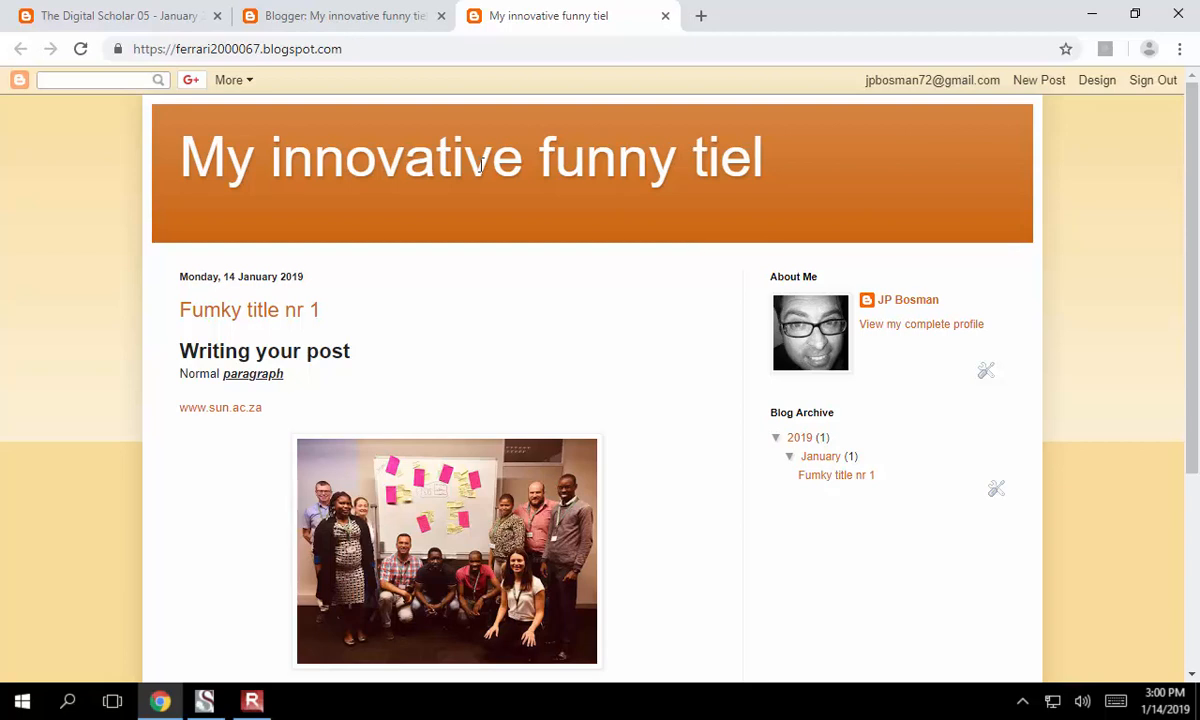
Step: Return to the Blogger dashboard and add a Pages gadget to the Cross-column section of the blog layout
left_click(312, 17)
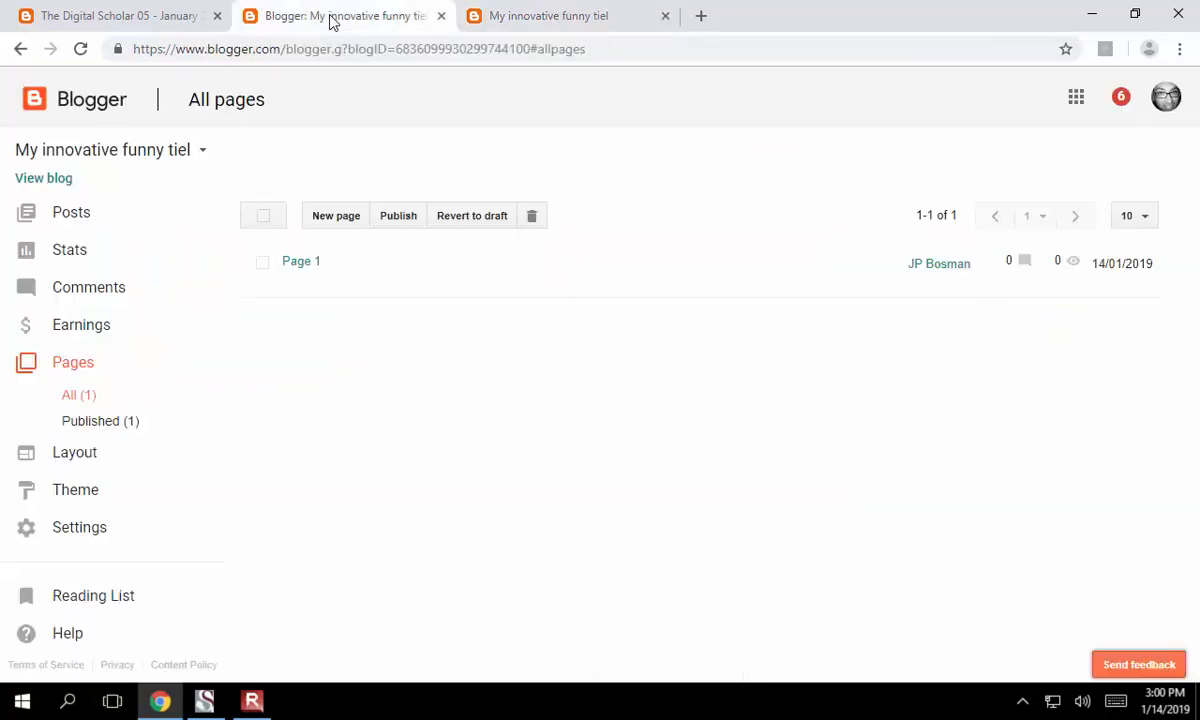
left_click(62, 456)
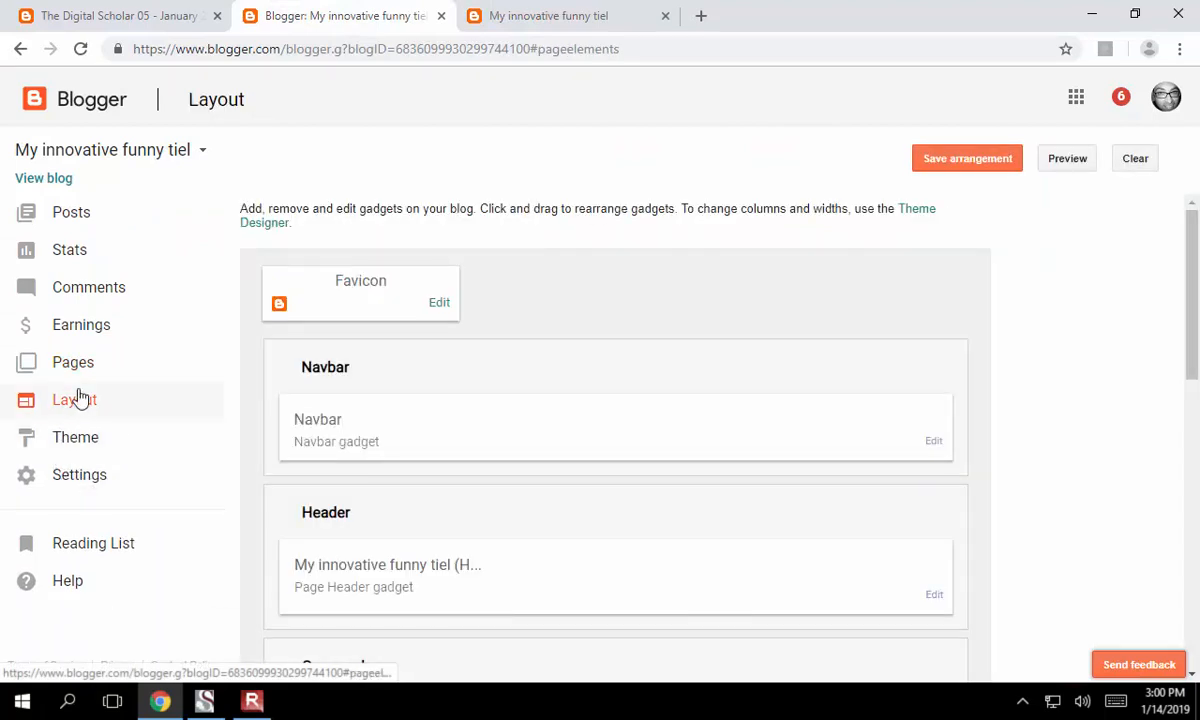
scroll(624, 428, "down", 5)
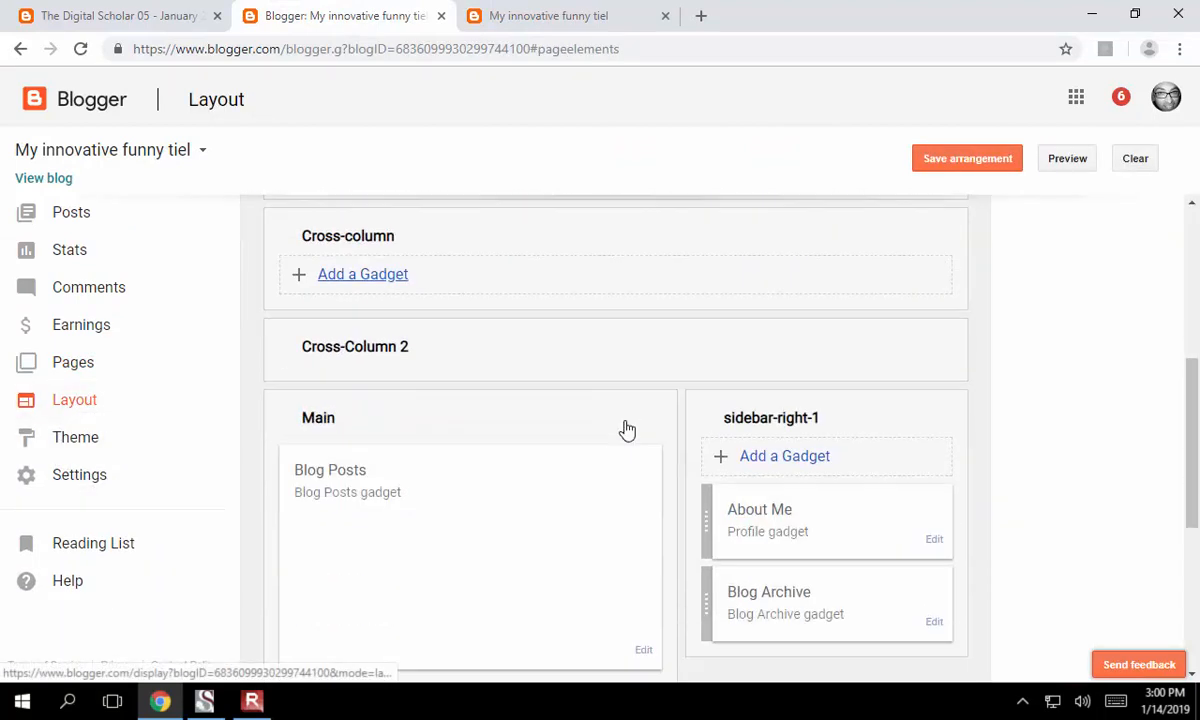
scroll(627, 428, "up", 1)
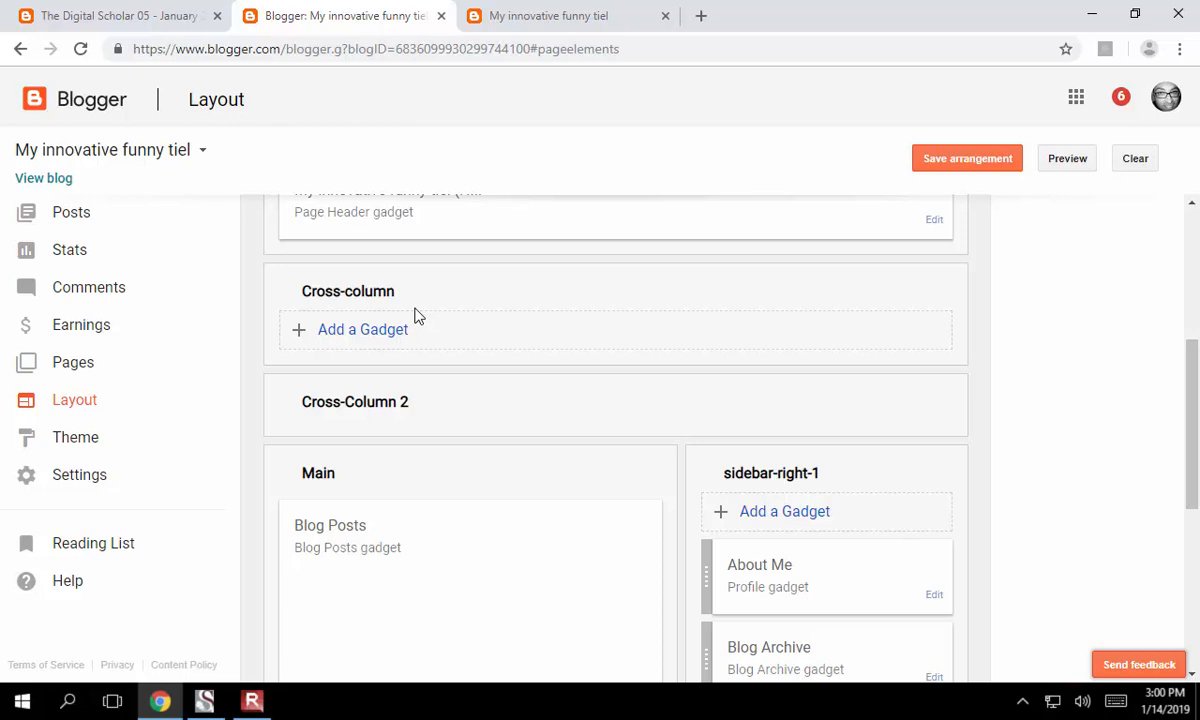
left_click(362, 329)
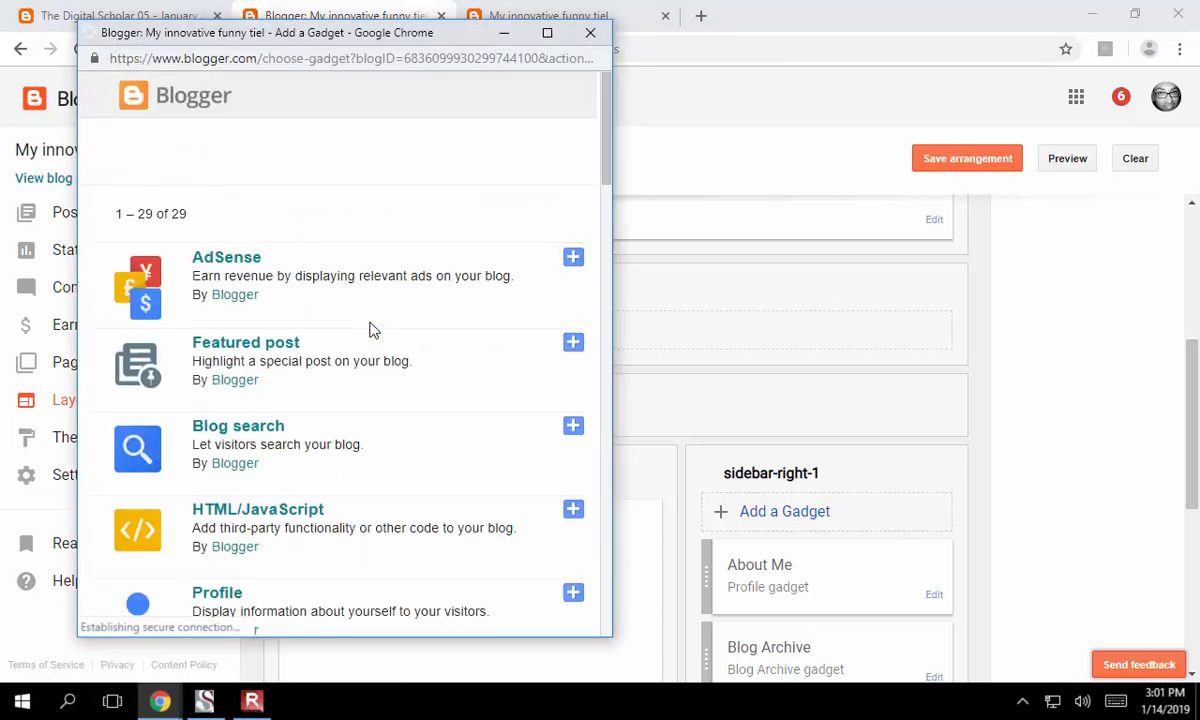
scroll(370, 330, "down", 2)
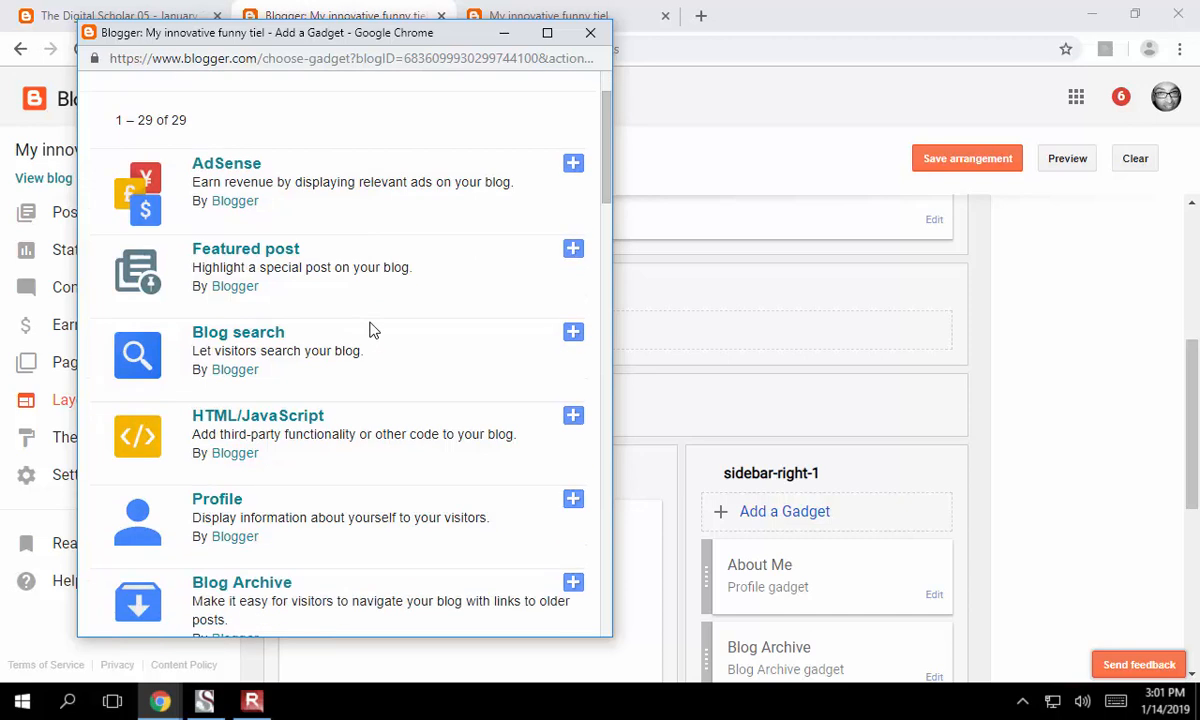
scroll(370, 330, "down", 2)
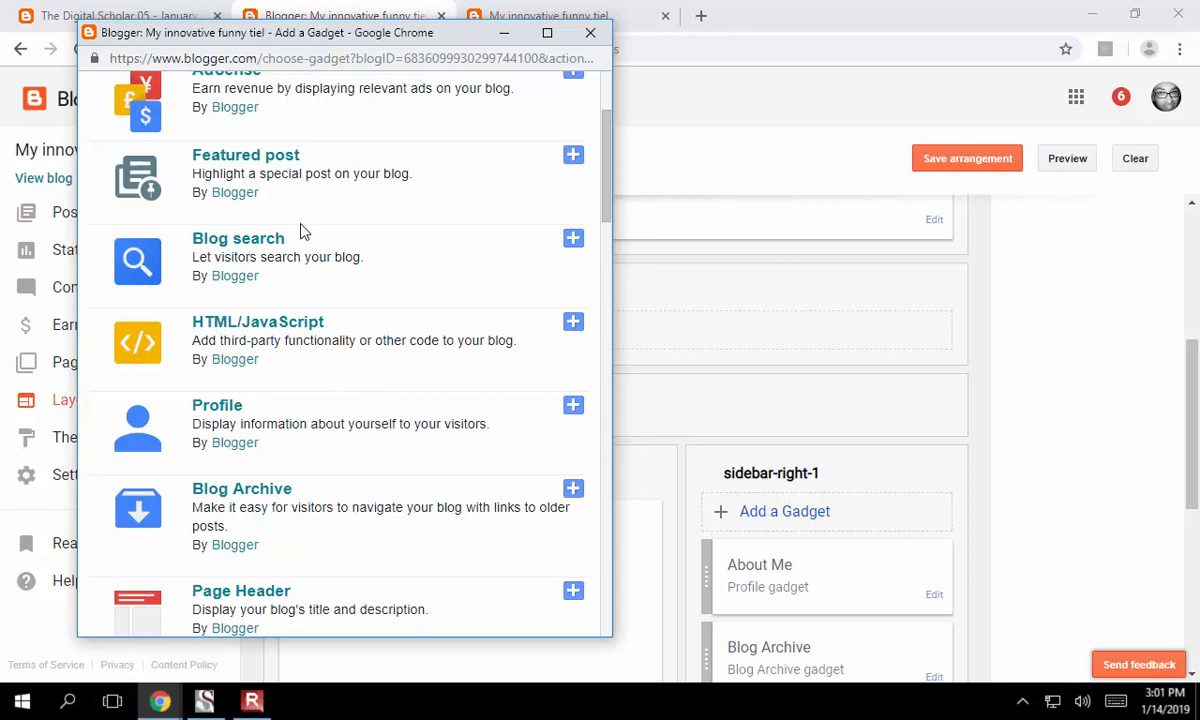
scroll(300, 391, "down", 4)
scroll(300, 391, "down", 4)
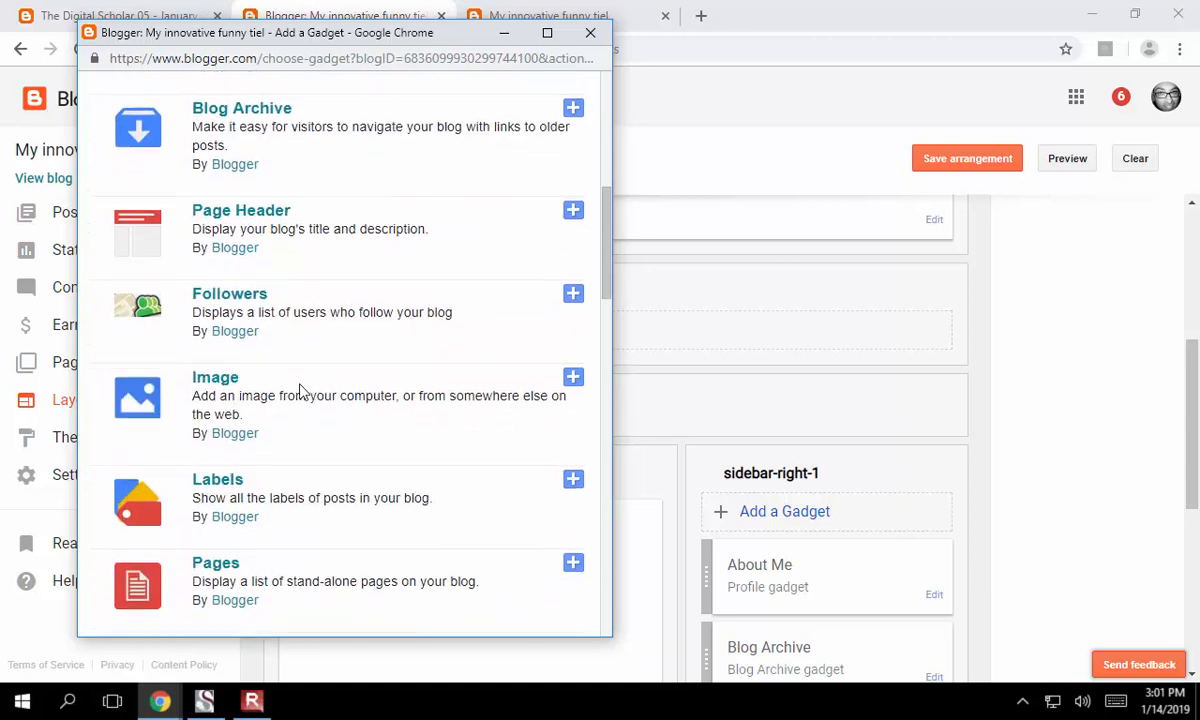
scroll(300, 391, "down", 4)
scroll(300, 391, "down", 2)
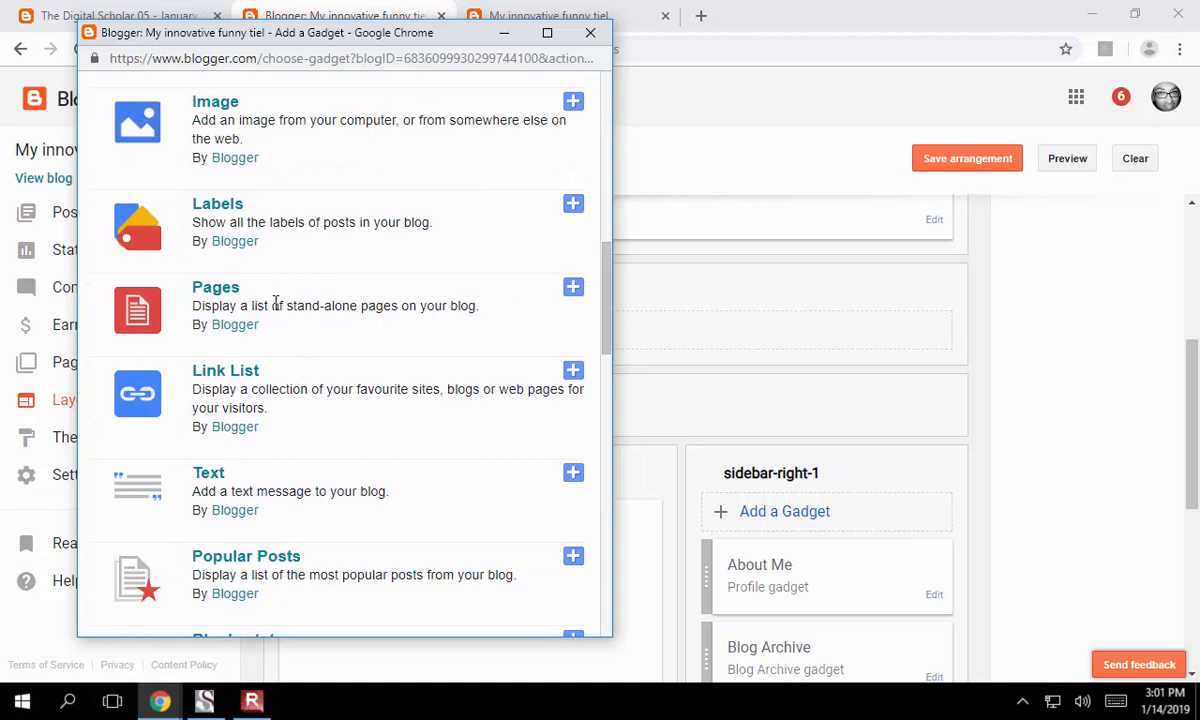
left_click(574, 292)
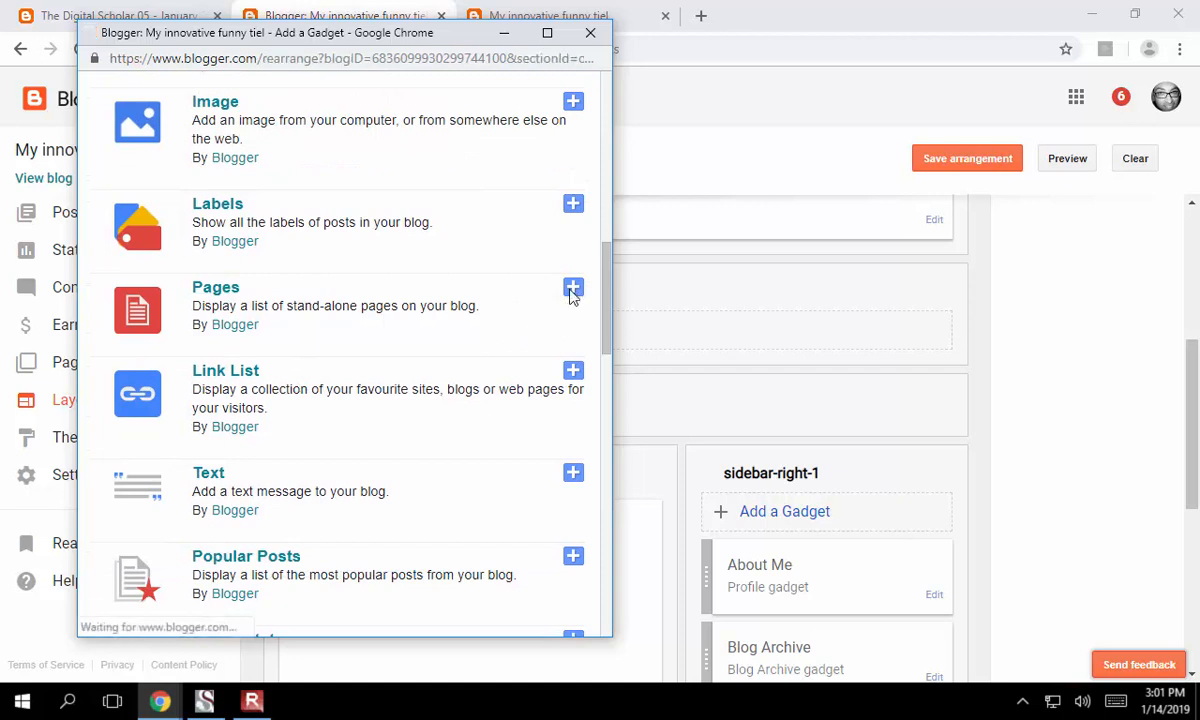
Step: Include Page 1 in the Pages gadget's page list, save the gadget and save the layout arrangement
left_click(195, 237)
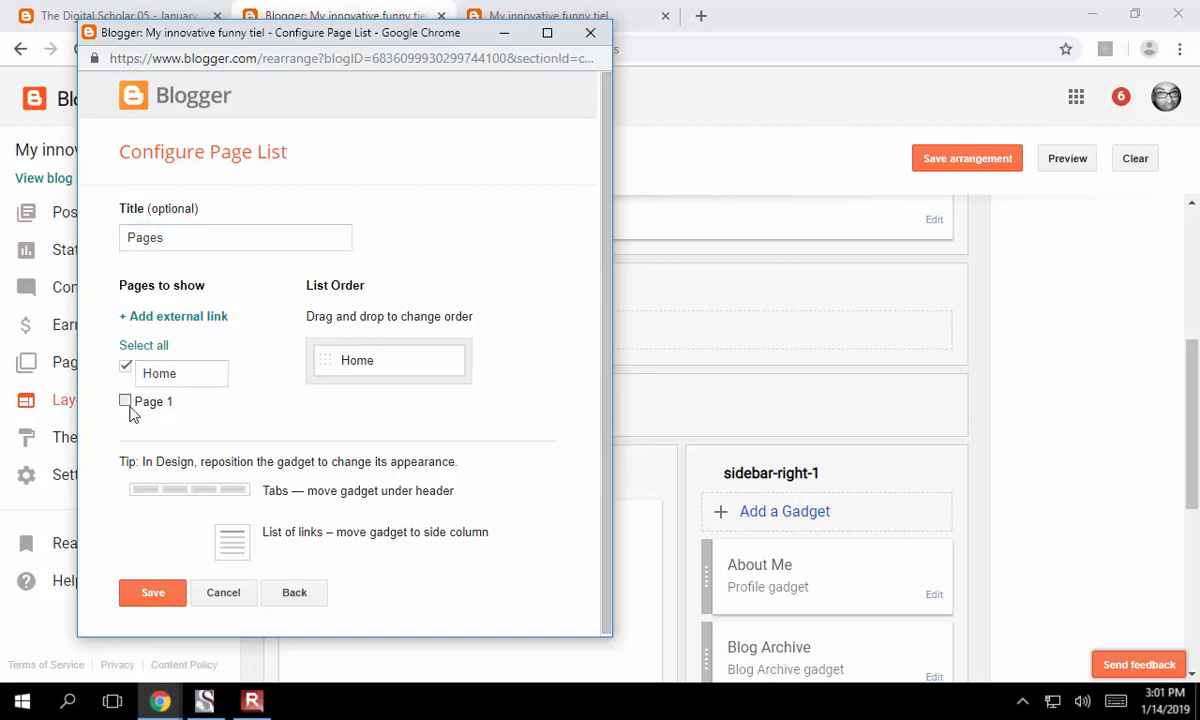
left_click(126, 402)
scroll(420, 510, "down", 1)
left_click(152, 590)
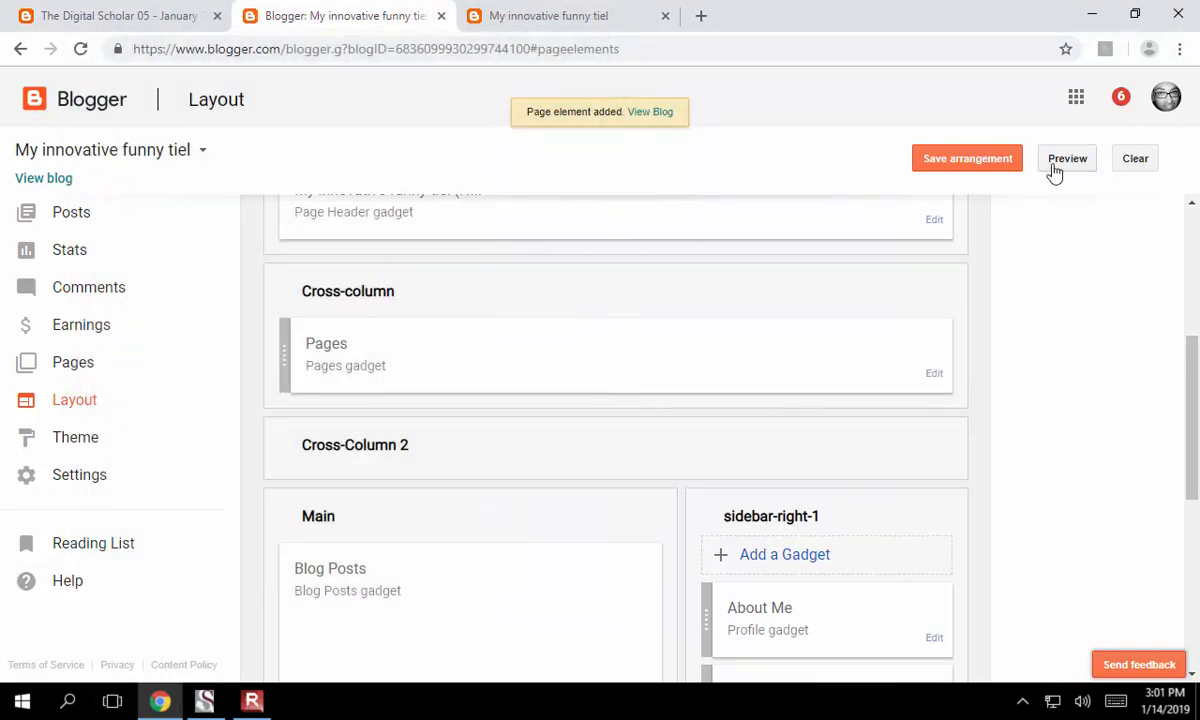
left_click(965, 159)
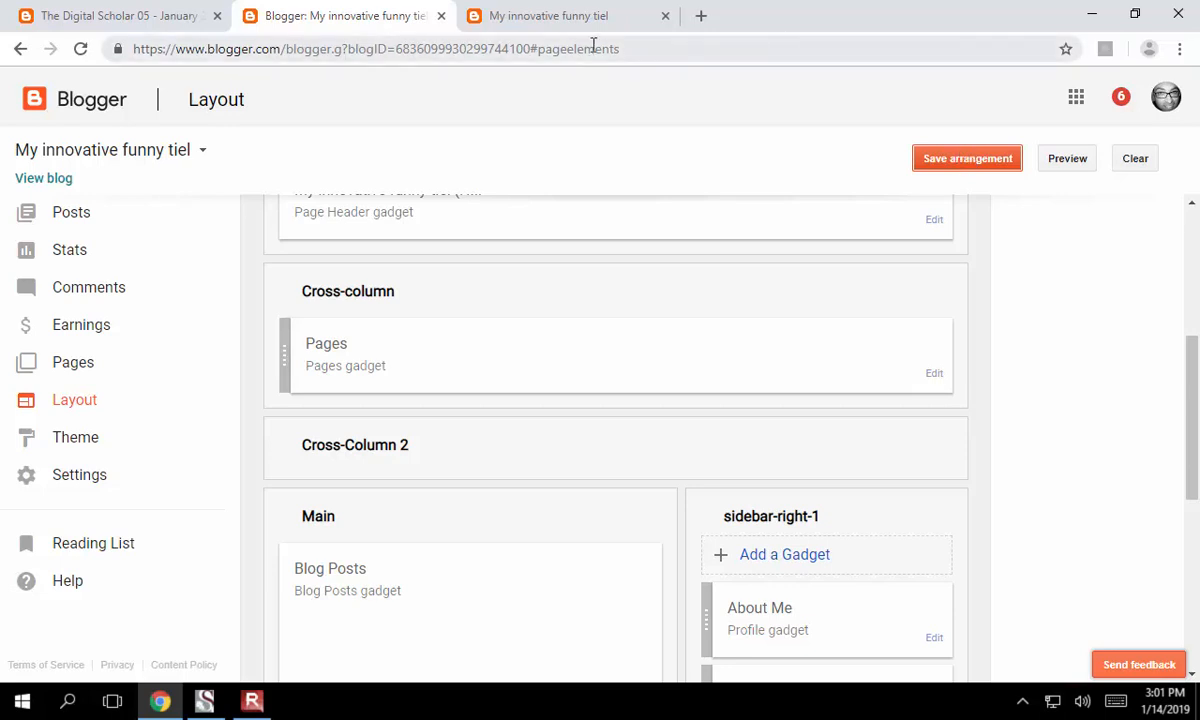
Step: Reload the live blog and check the Page 1 and Home pages through the new page links
left_click(555, 22)
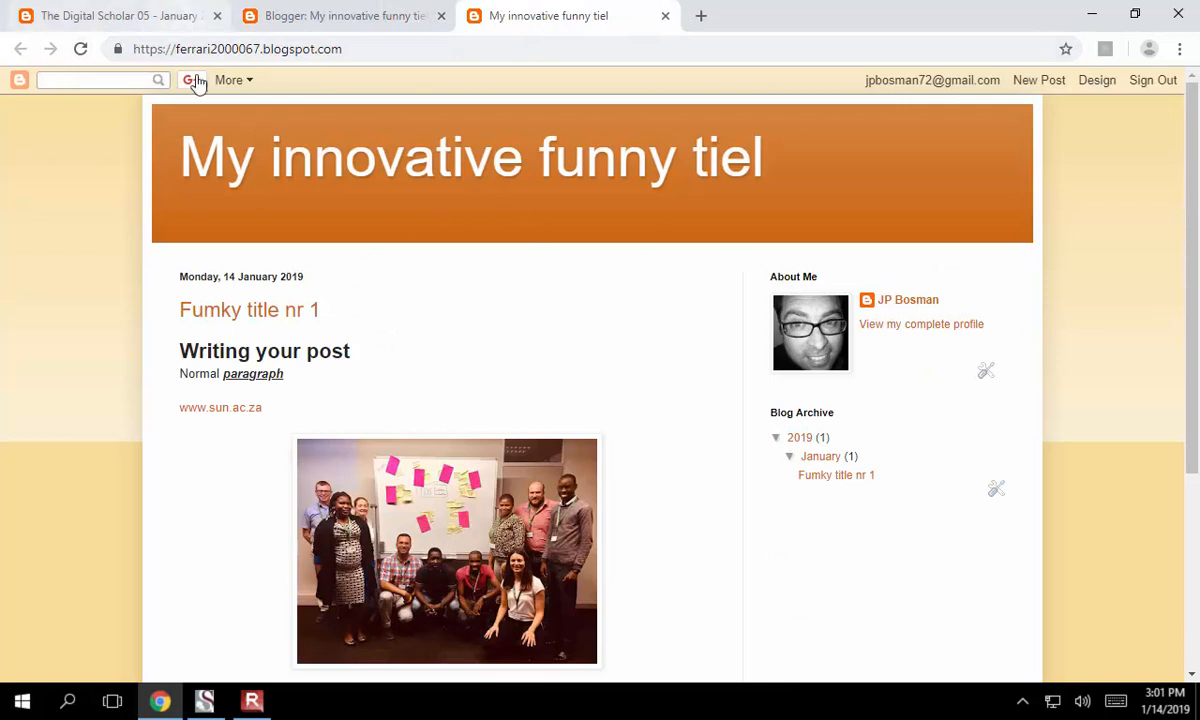
left_click(82, 49)
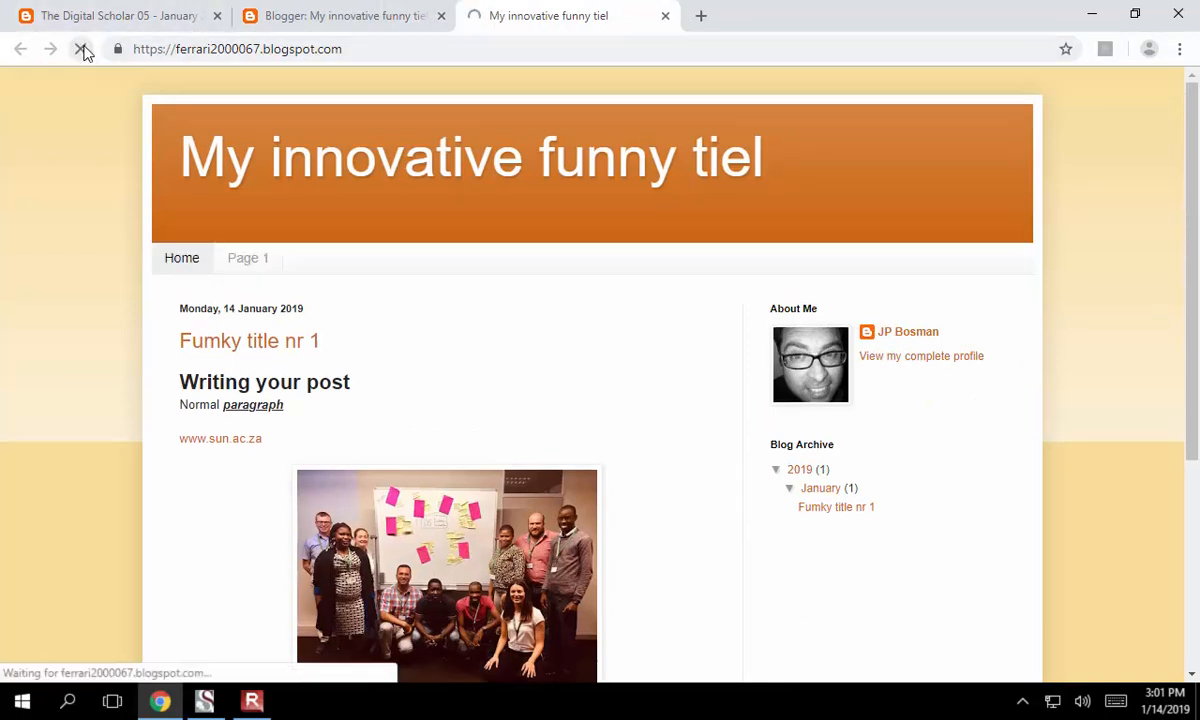
left_click(258, 262)
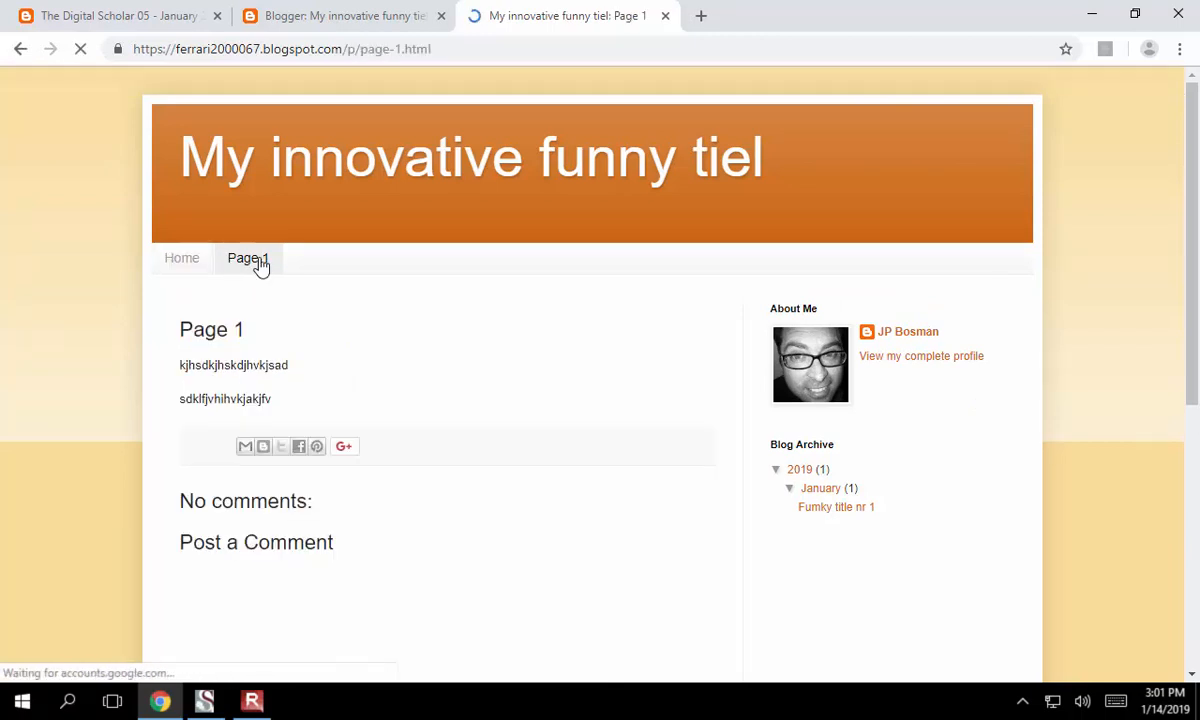
left_click(185, 262)
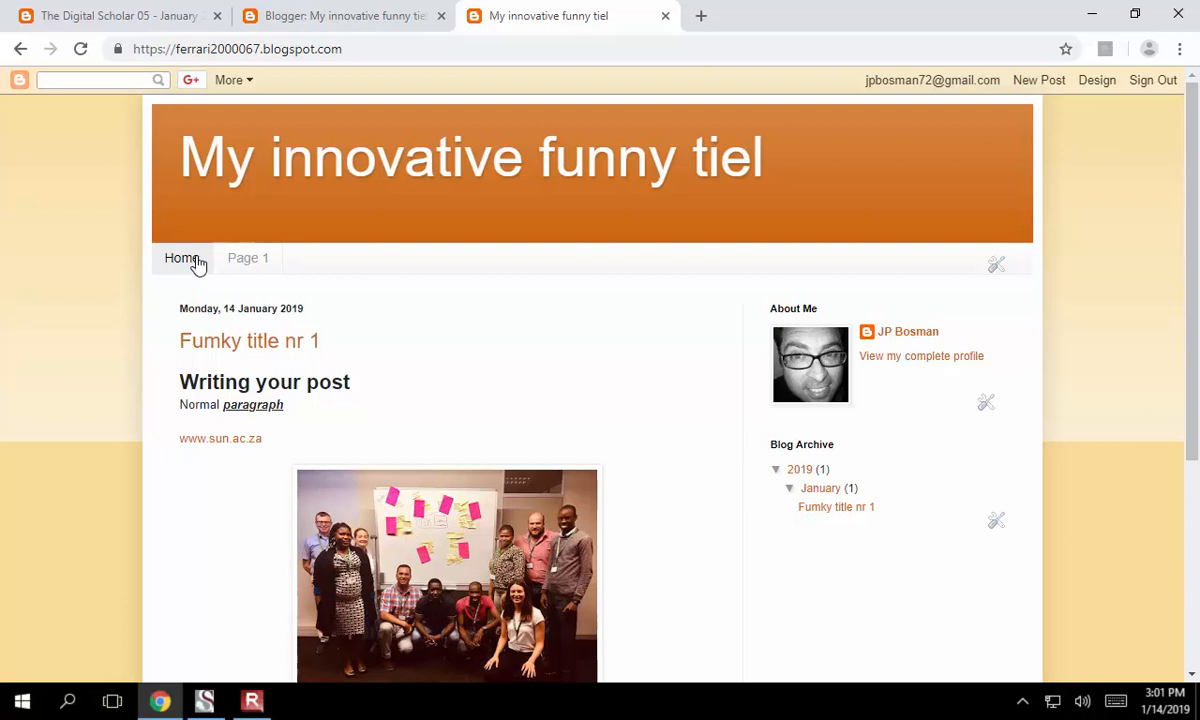
scroll(703, 566, "down", 3)
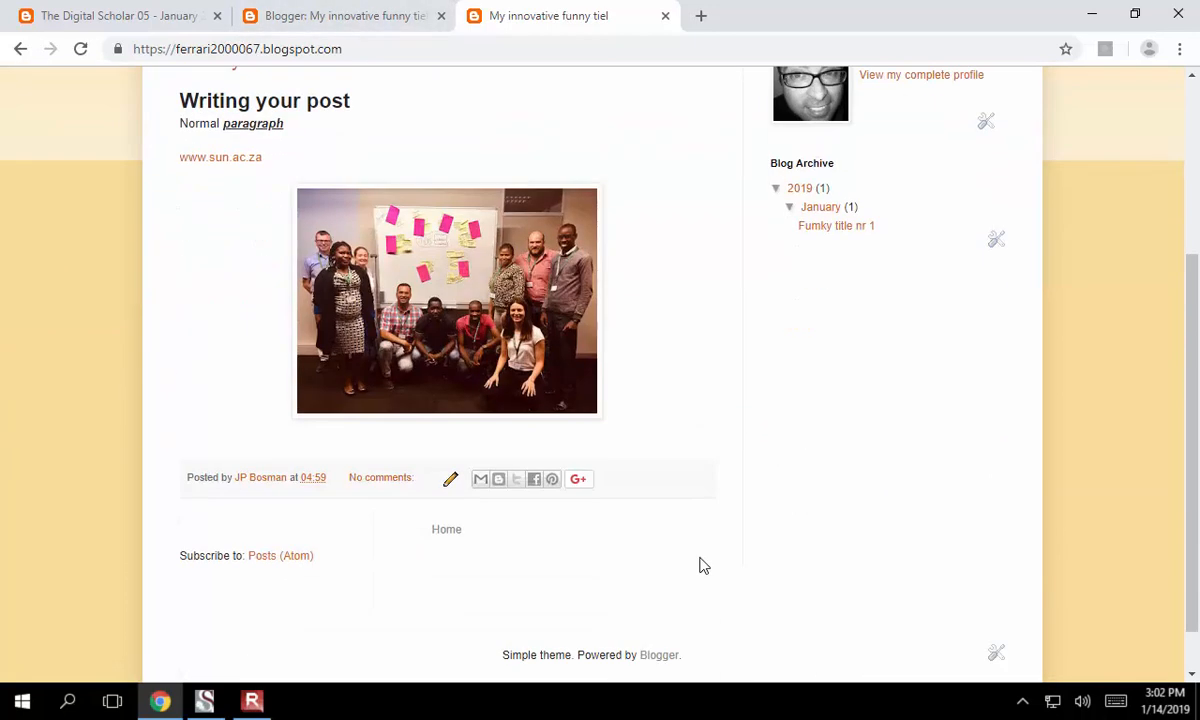
scroll(703, 566, "up", 3)
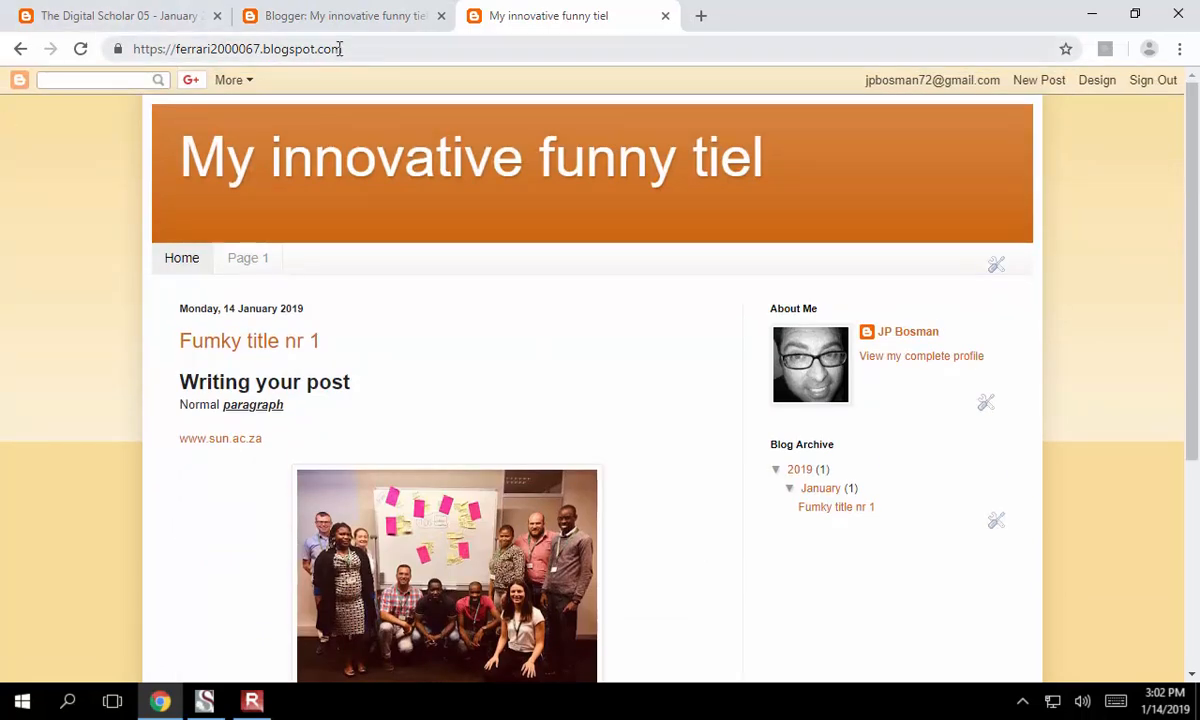
Step: Apply the dark Contempo theme with the blue forest background to the blog, downloading a backup of the current theme
left_click(336, 18)
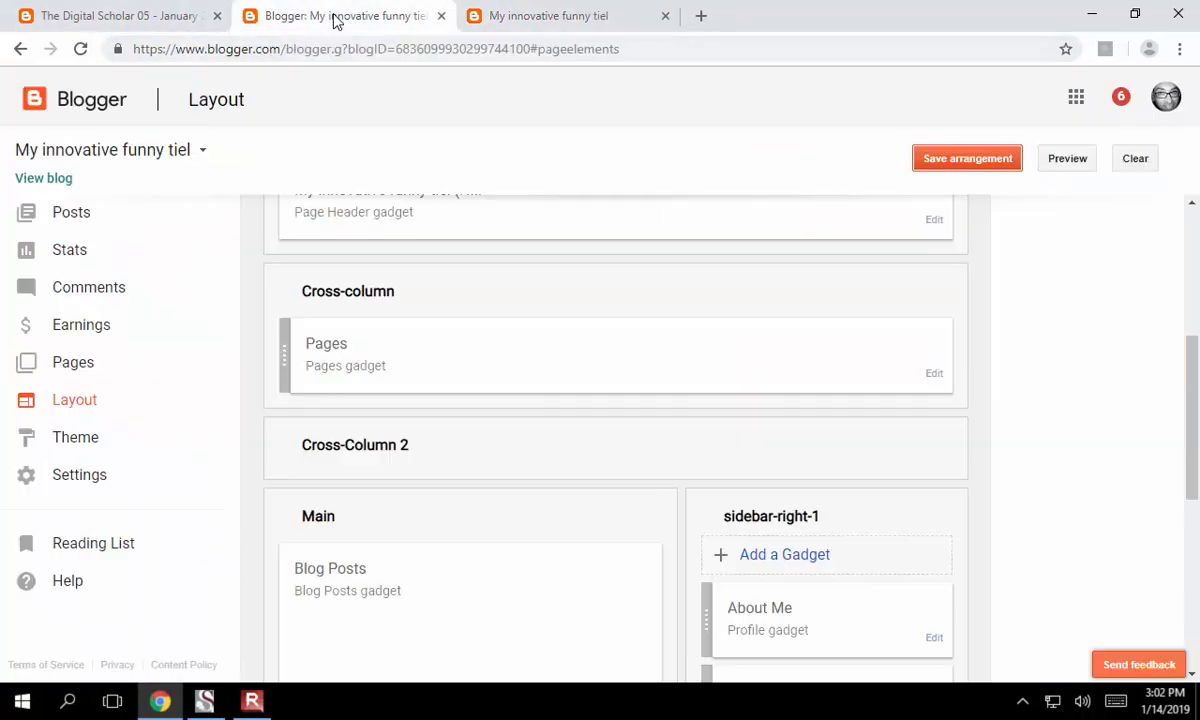
left_click(75, 440)
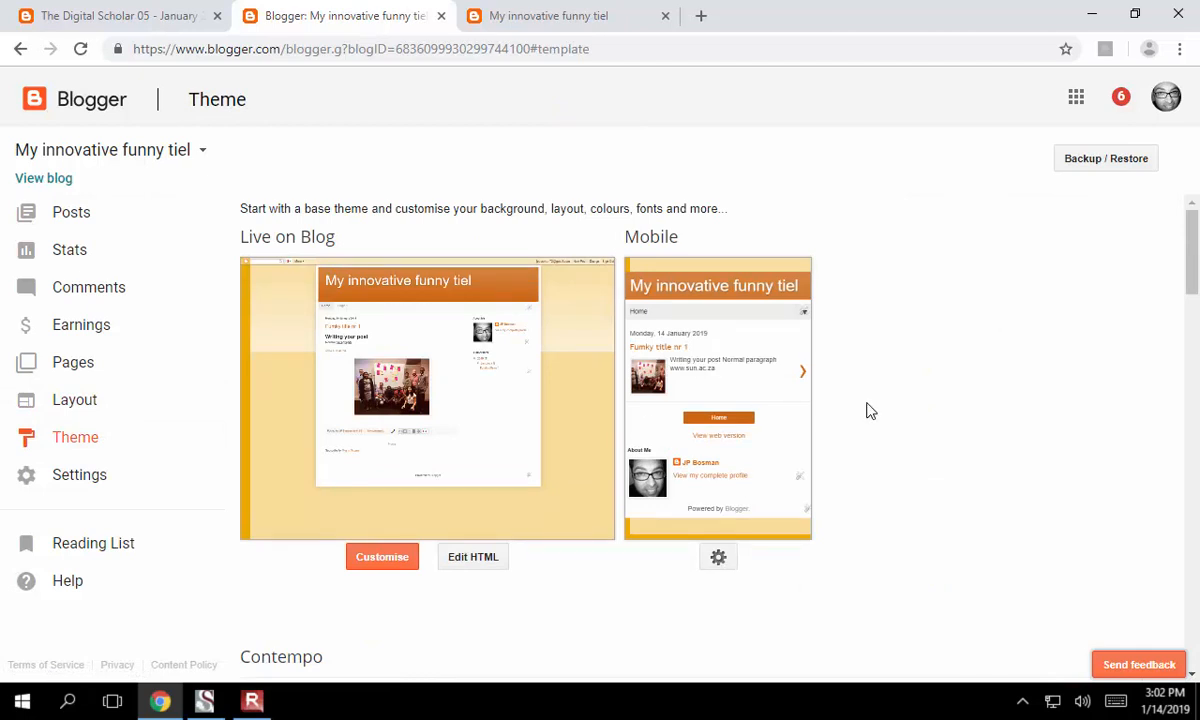
scroll(866, 410, "down", 4)
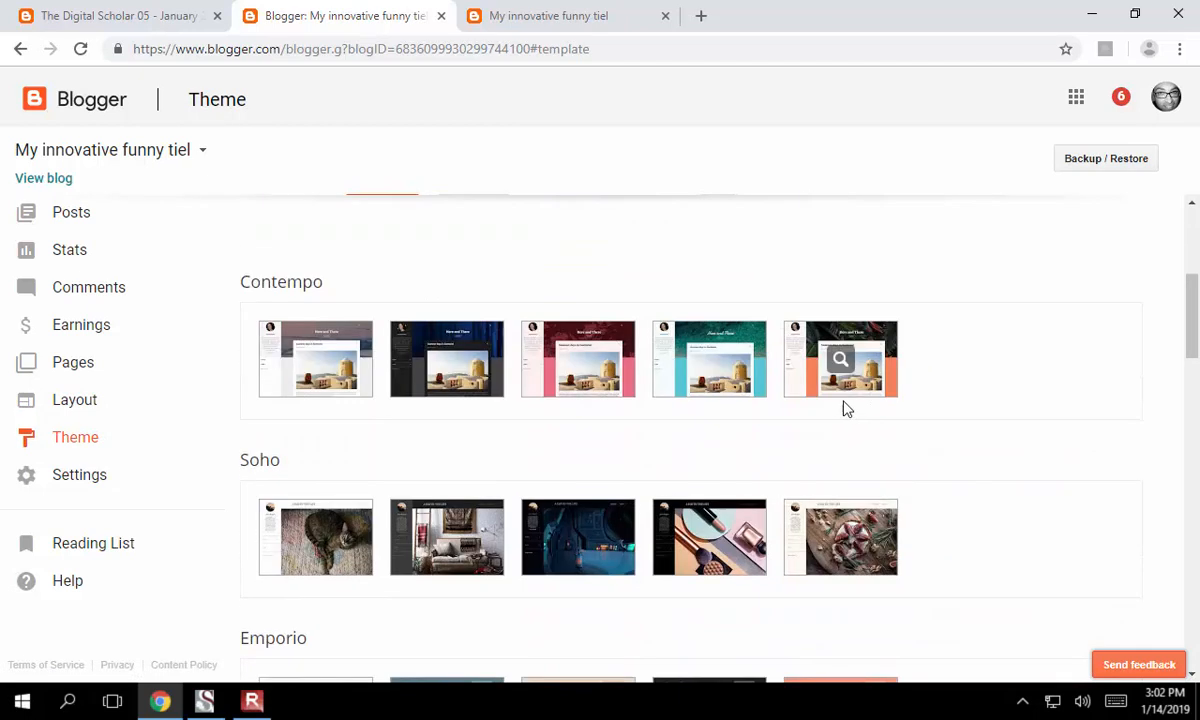
left_click(456, 364)
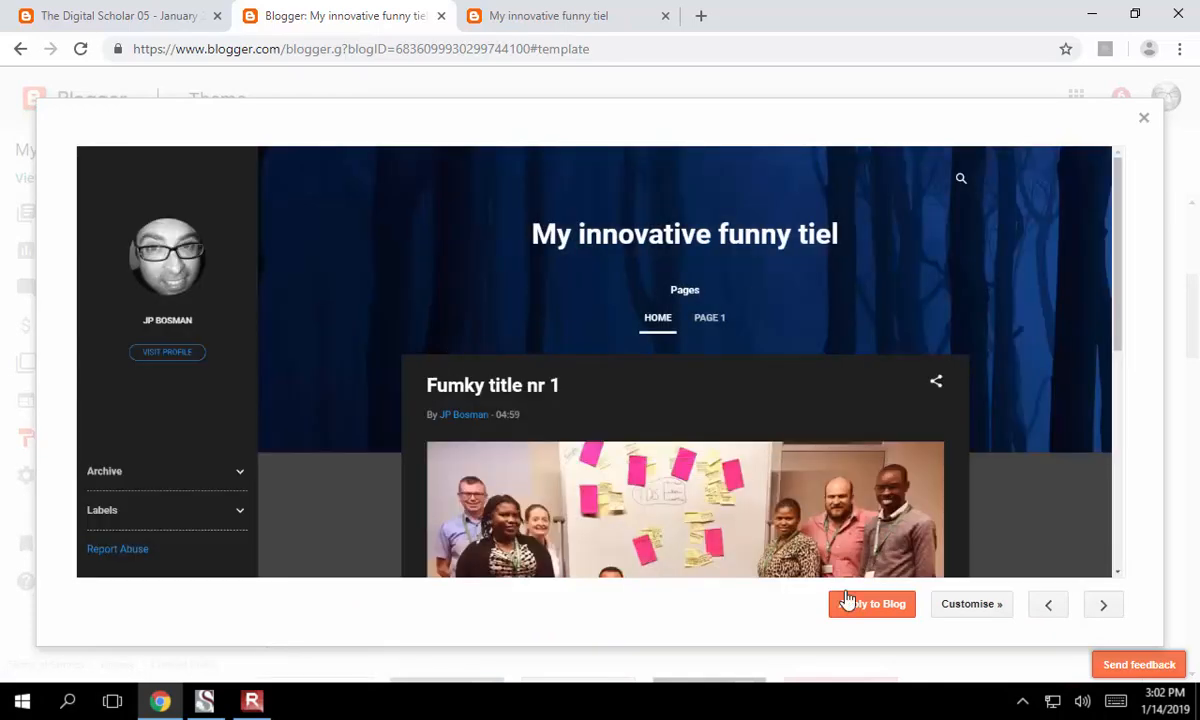
left_click(866, 608)
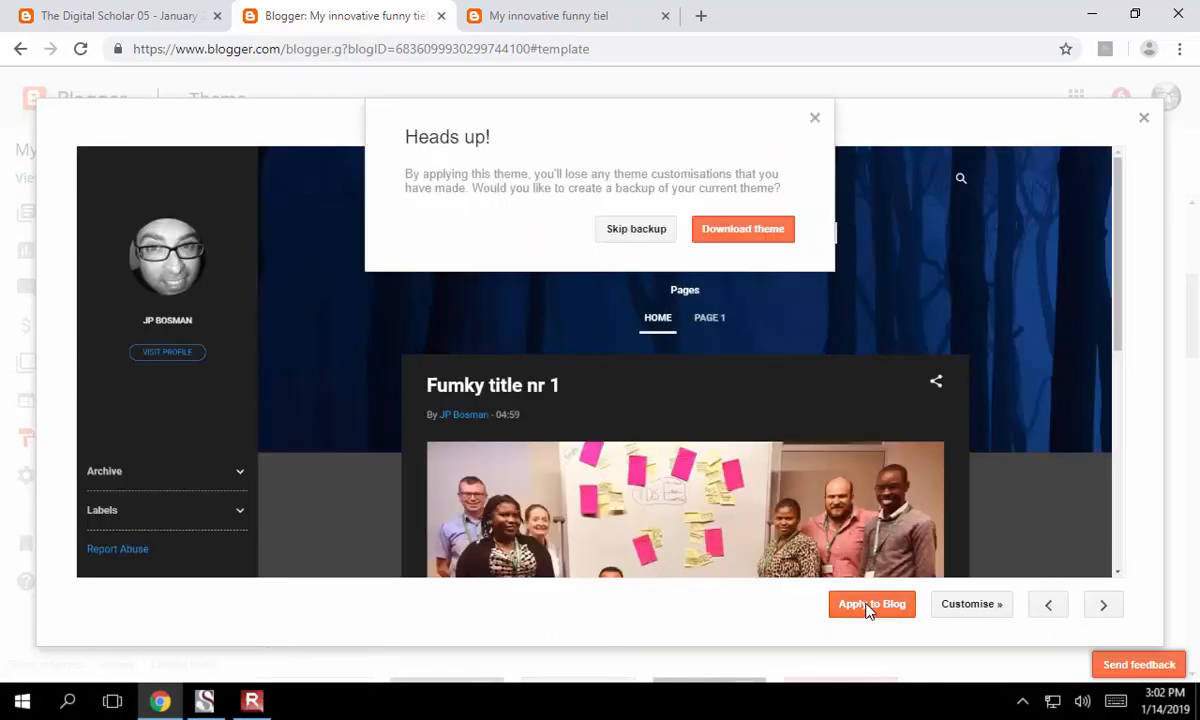
left_click(753, 236)
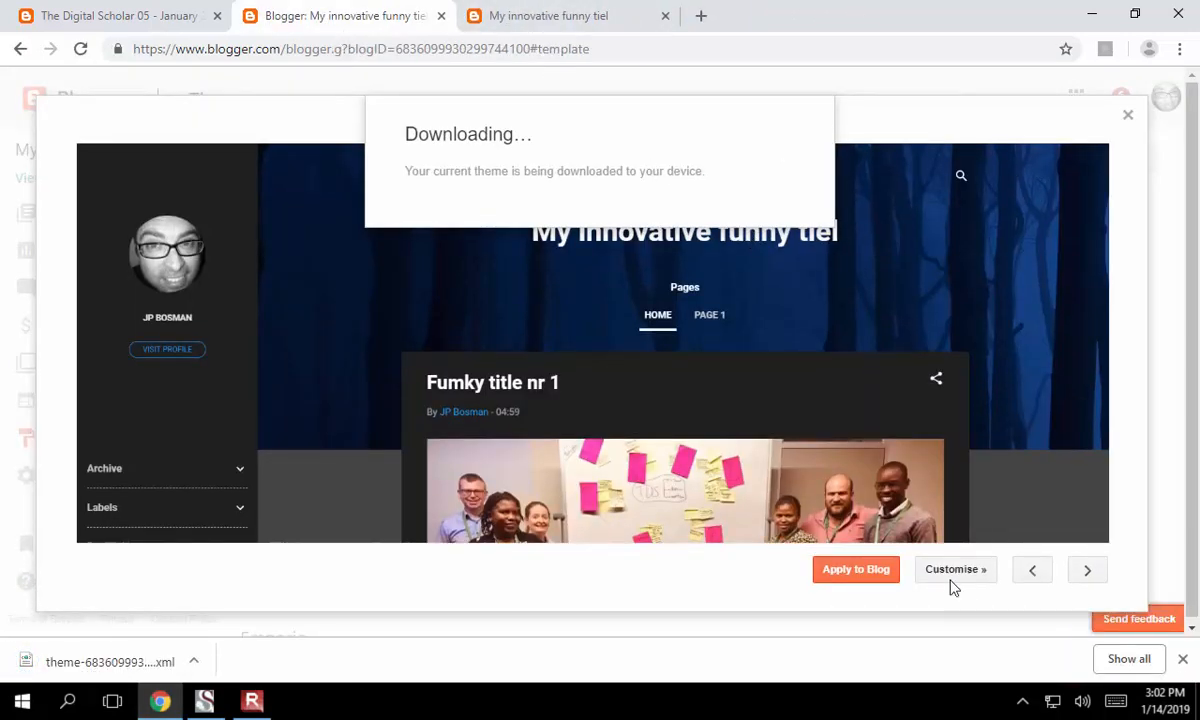
left_click(766, 230)
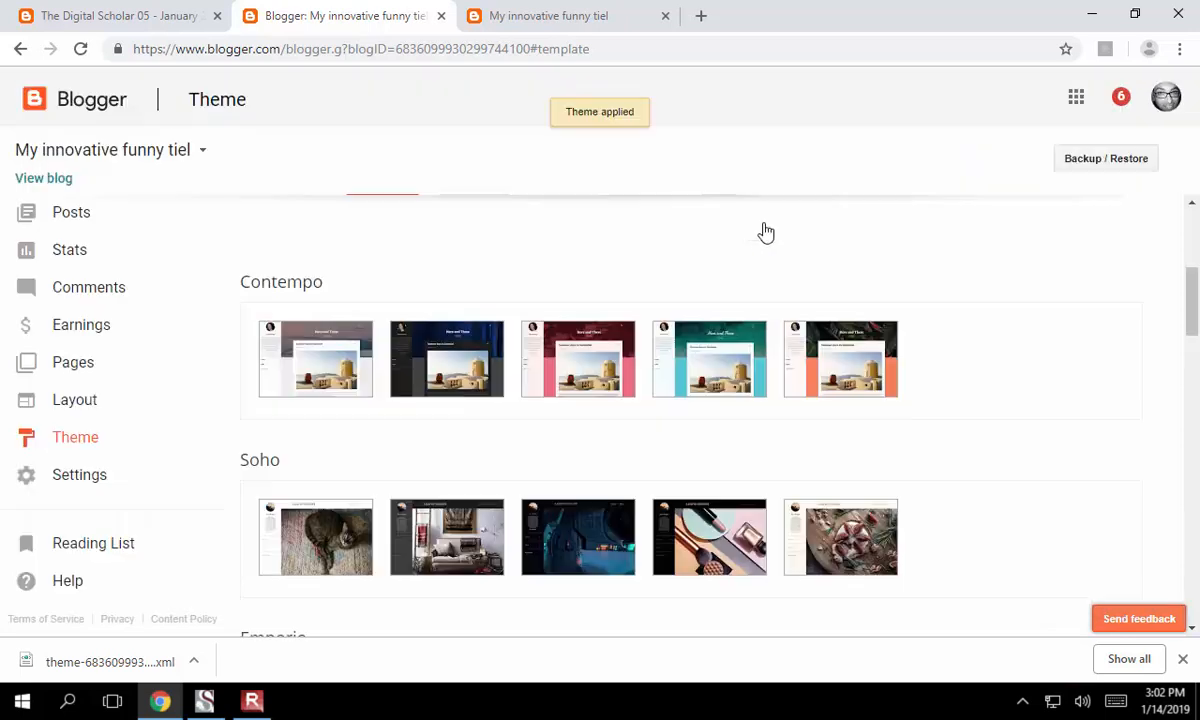
Step: Reload the live blog to look over the newly applied theme
left_click(530, 17)
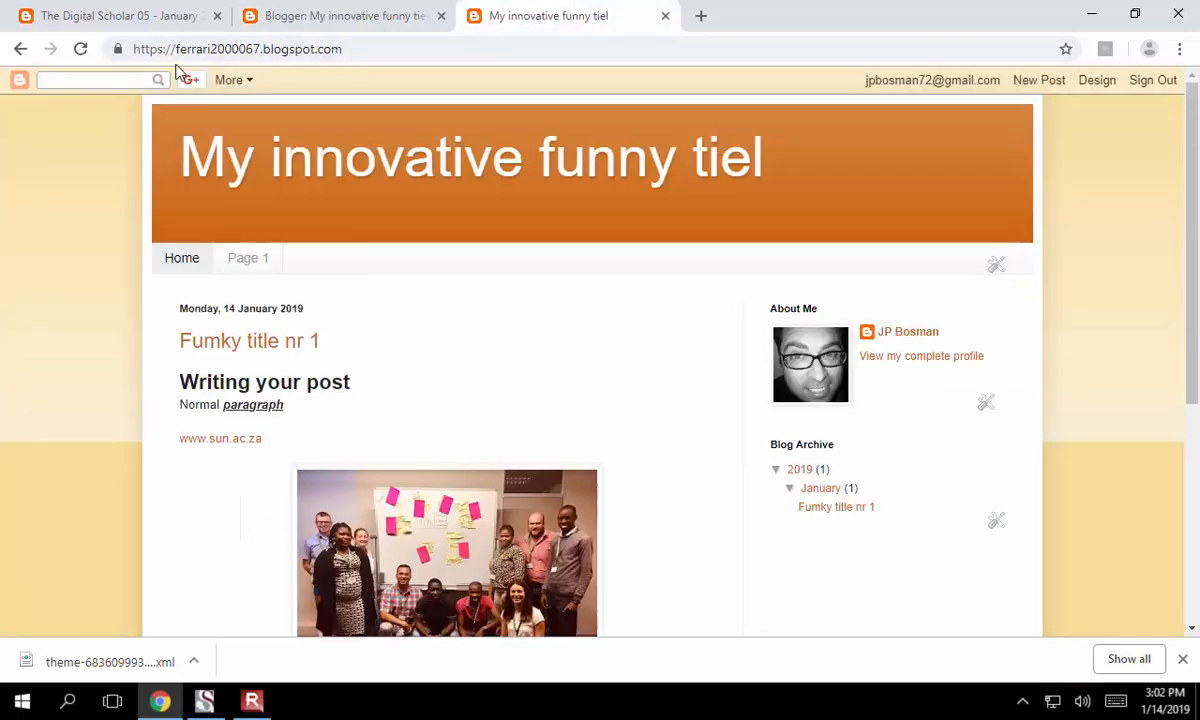
left_click(80, 52)
left_click(80, 50)
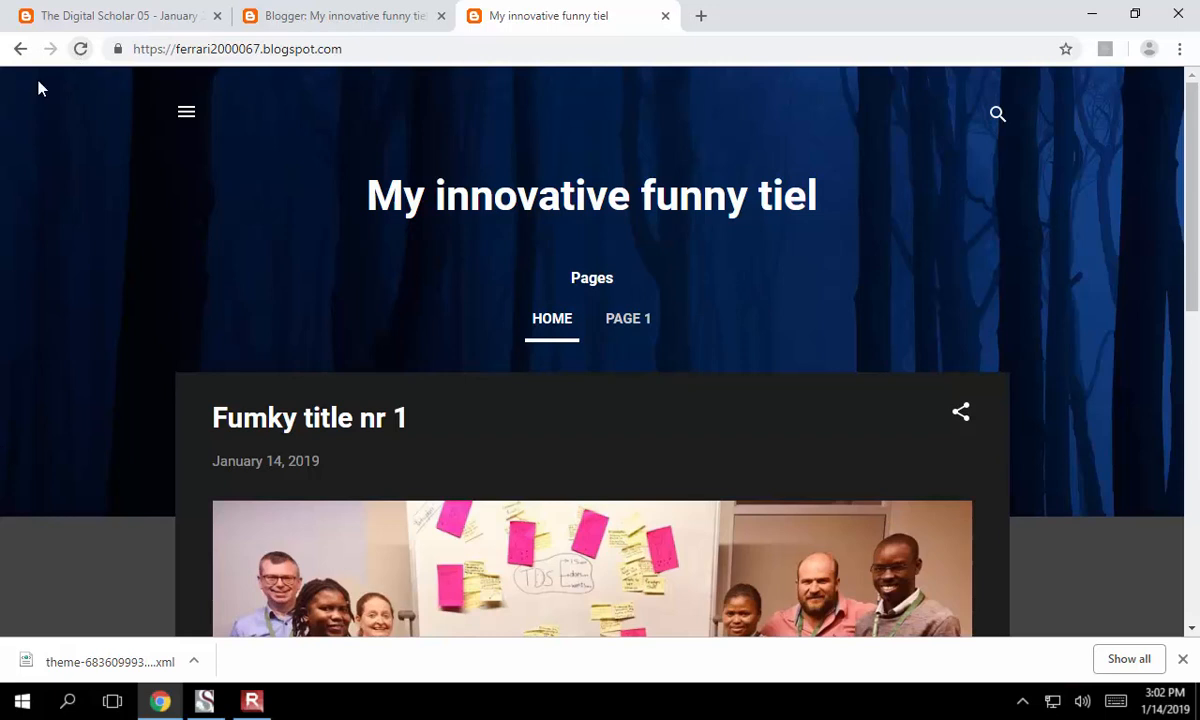
left_click(252, 704)
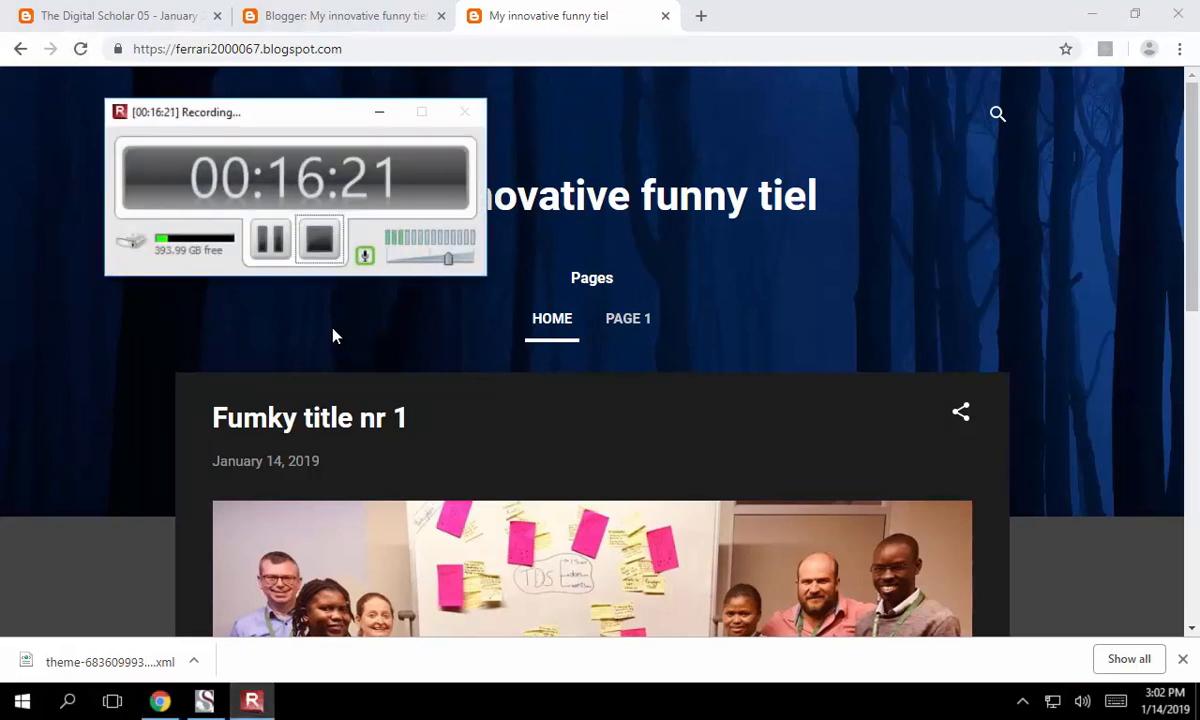